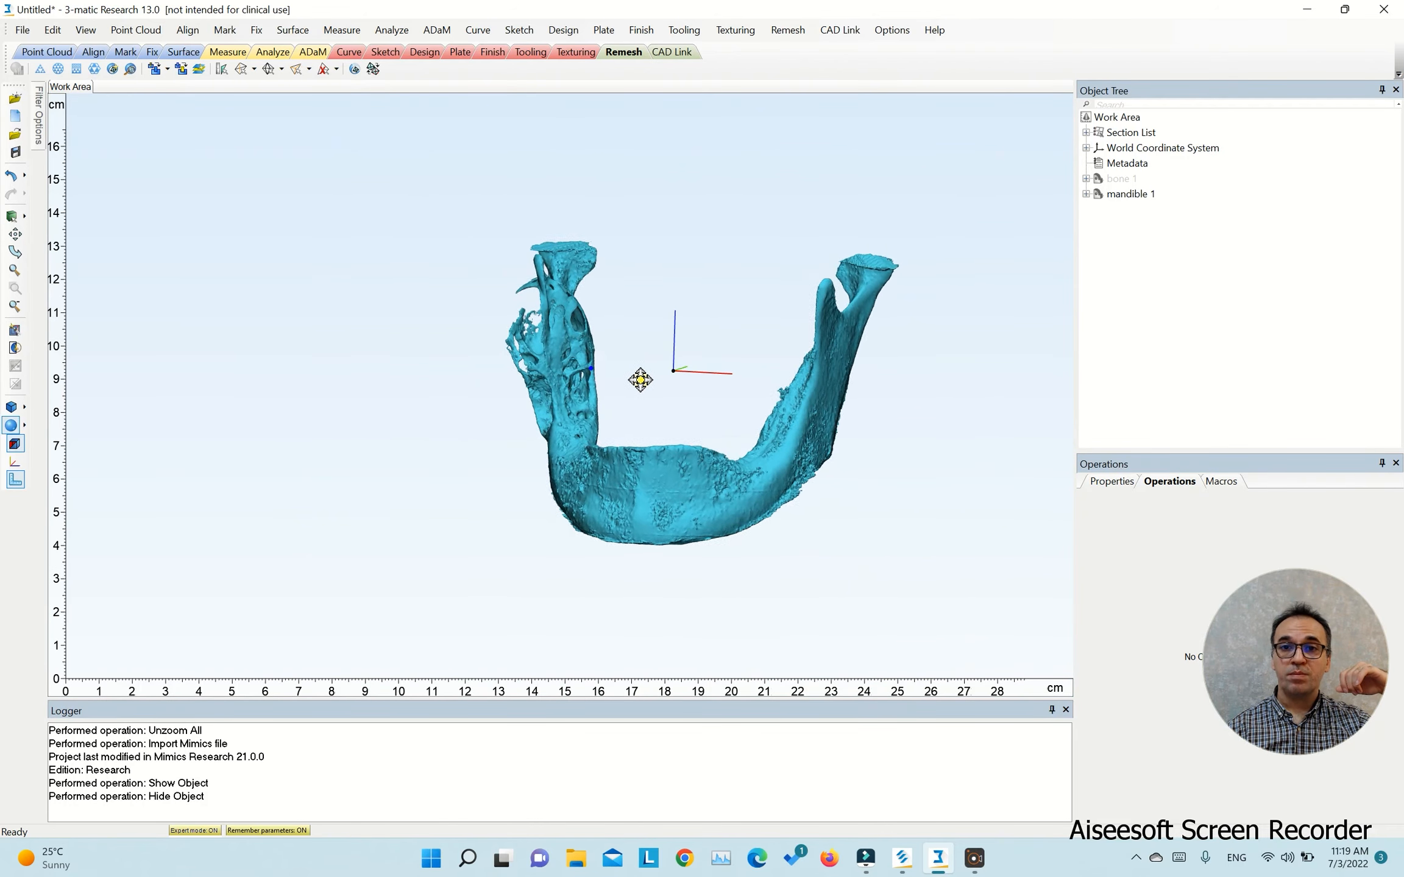
# Step: Start a new sketch with the 3 Points method and place Point 1 on the front of the chin near the midline
pyautogui.click(519, 30)
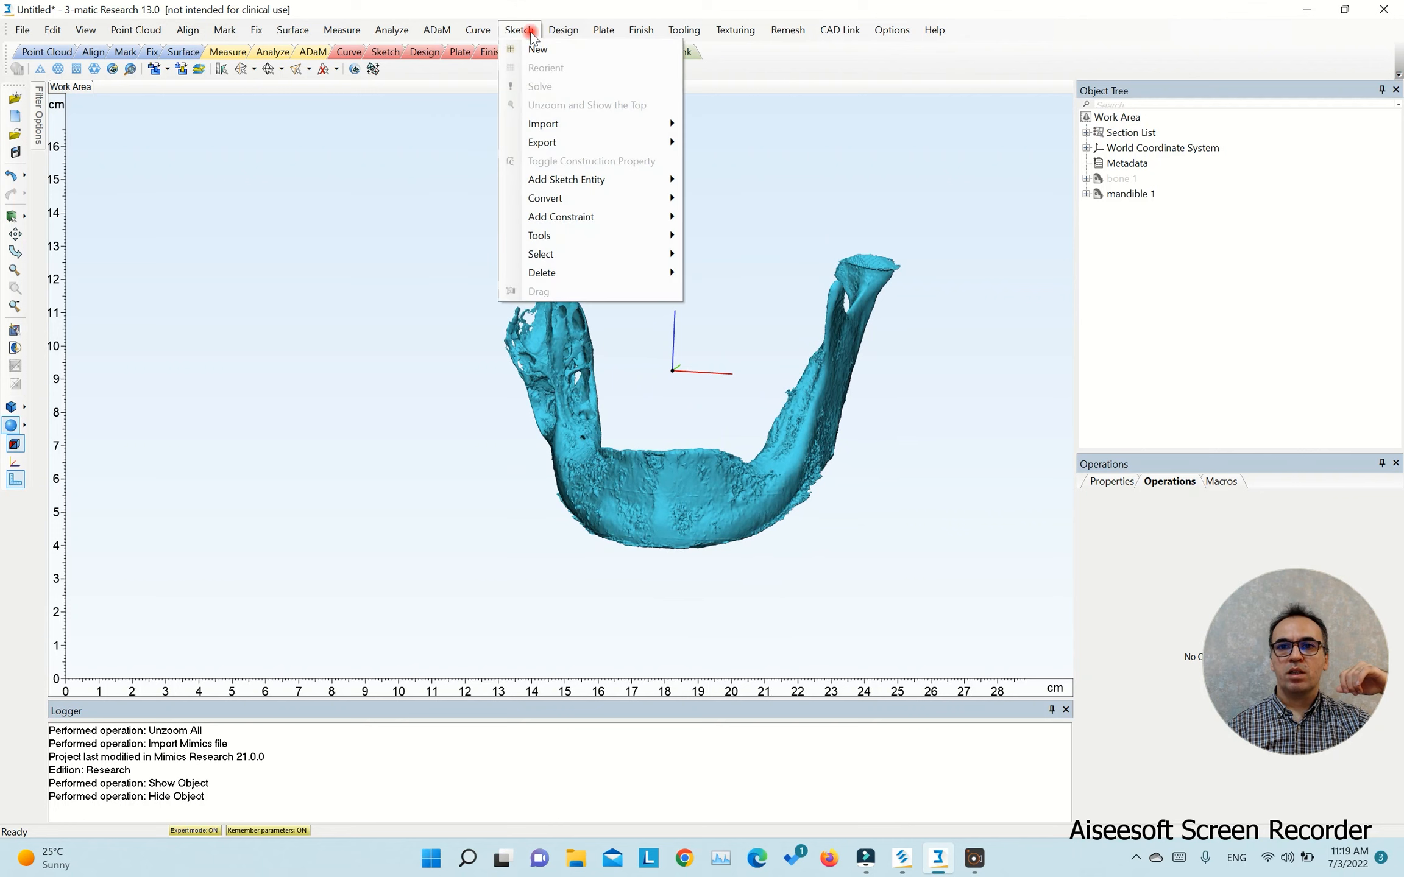
pyautogui.click(536, 46)
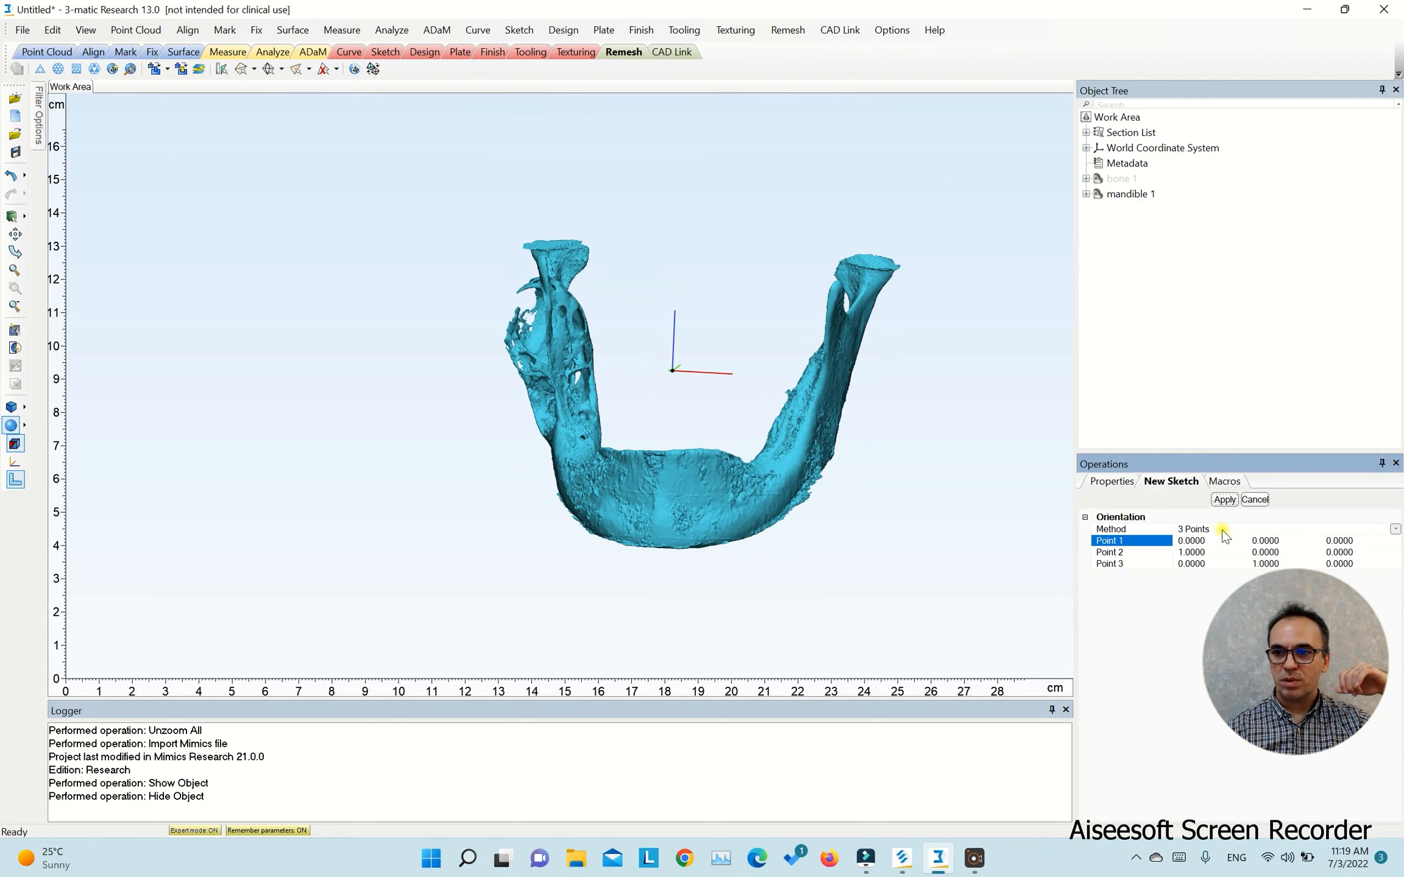
pyautogui.scroll(10, 585, 445)
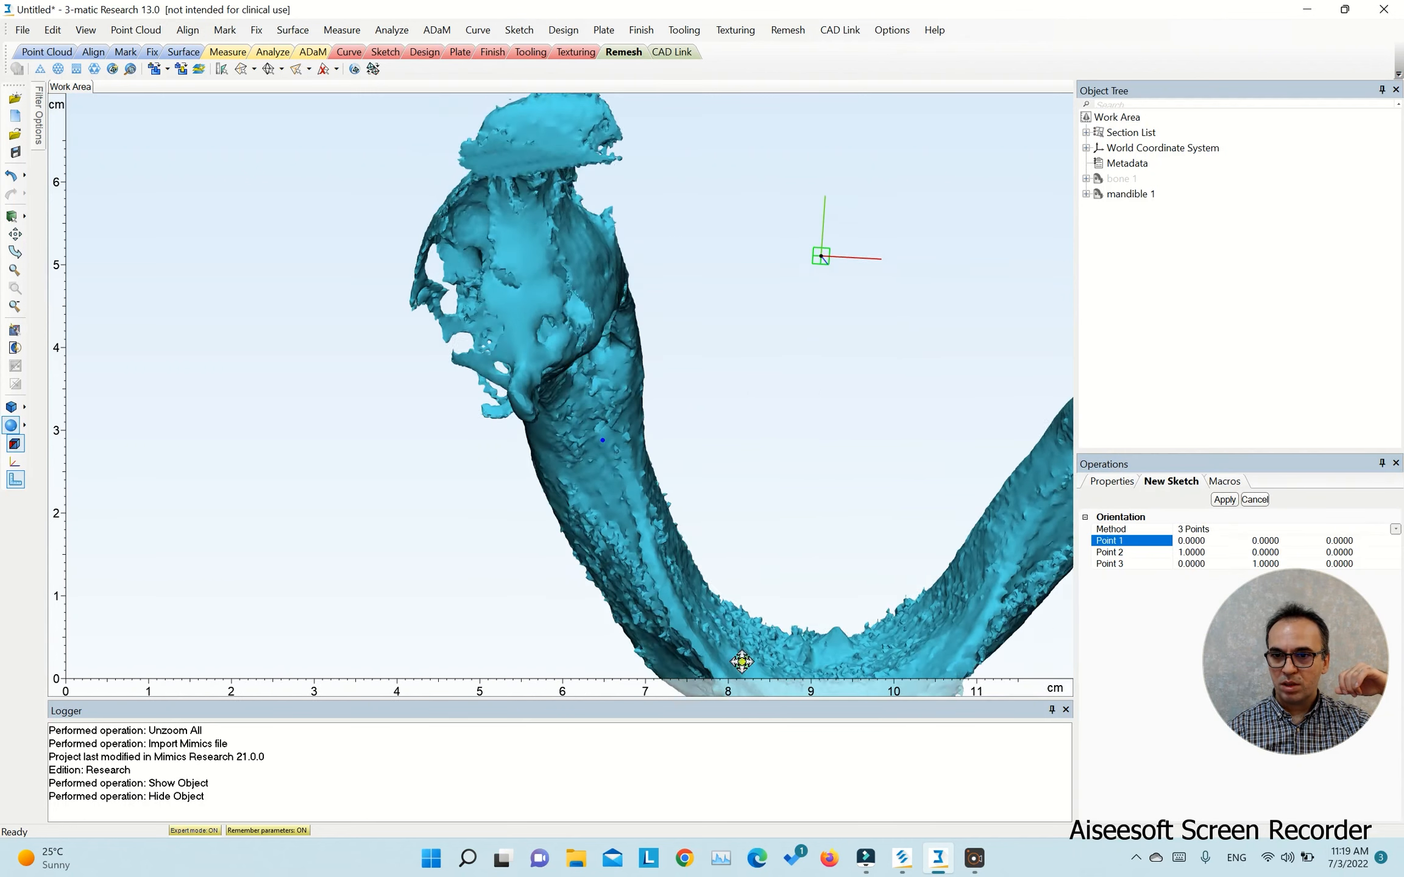
pyautogui.scroll(-10, 827, 530)
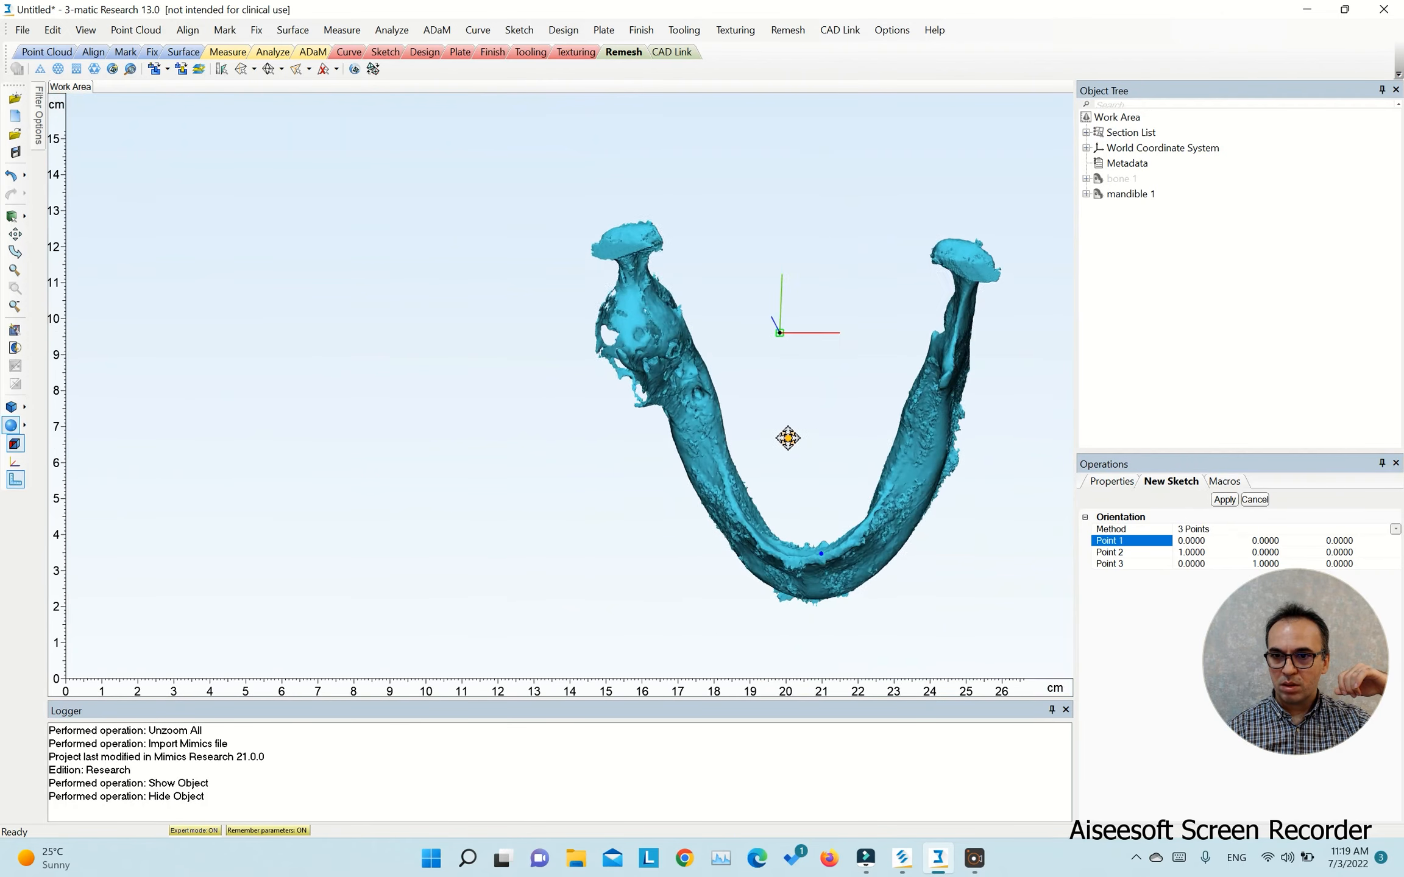
pyautogui.moveTo(780, 223); pyautogui.dragTo(828, 344, button='right')
pyautogui.scroll(6, 828, 343)
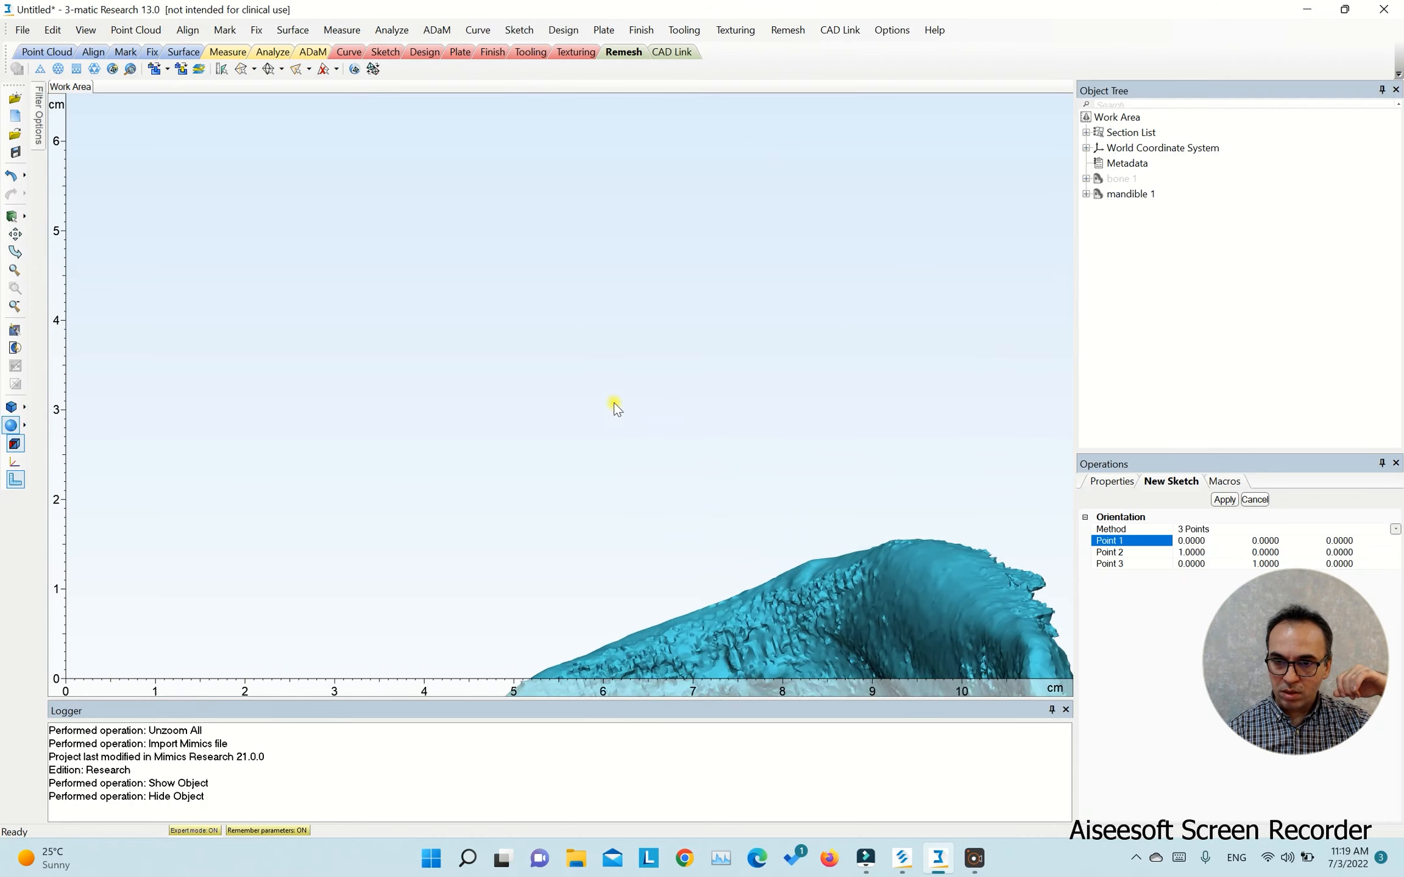
pyautogui.moveTo(615, 407); pyautogui.dragTo(539, 95, button='middle')
pyautogui.moveTo(582, 287); pyautogui.dragTo(642, 733, button='right')
pyautogui.moveTo(649, 524); pyautogui.dragTo(665, 359, button='right')
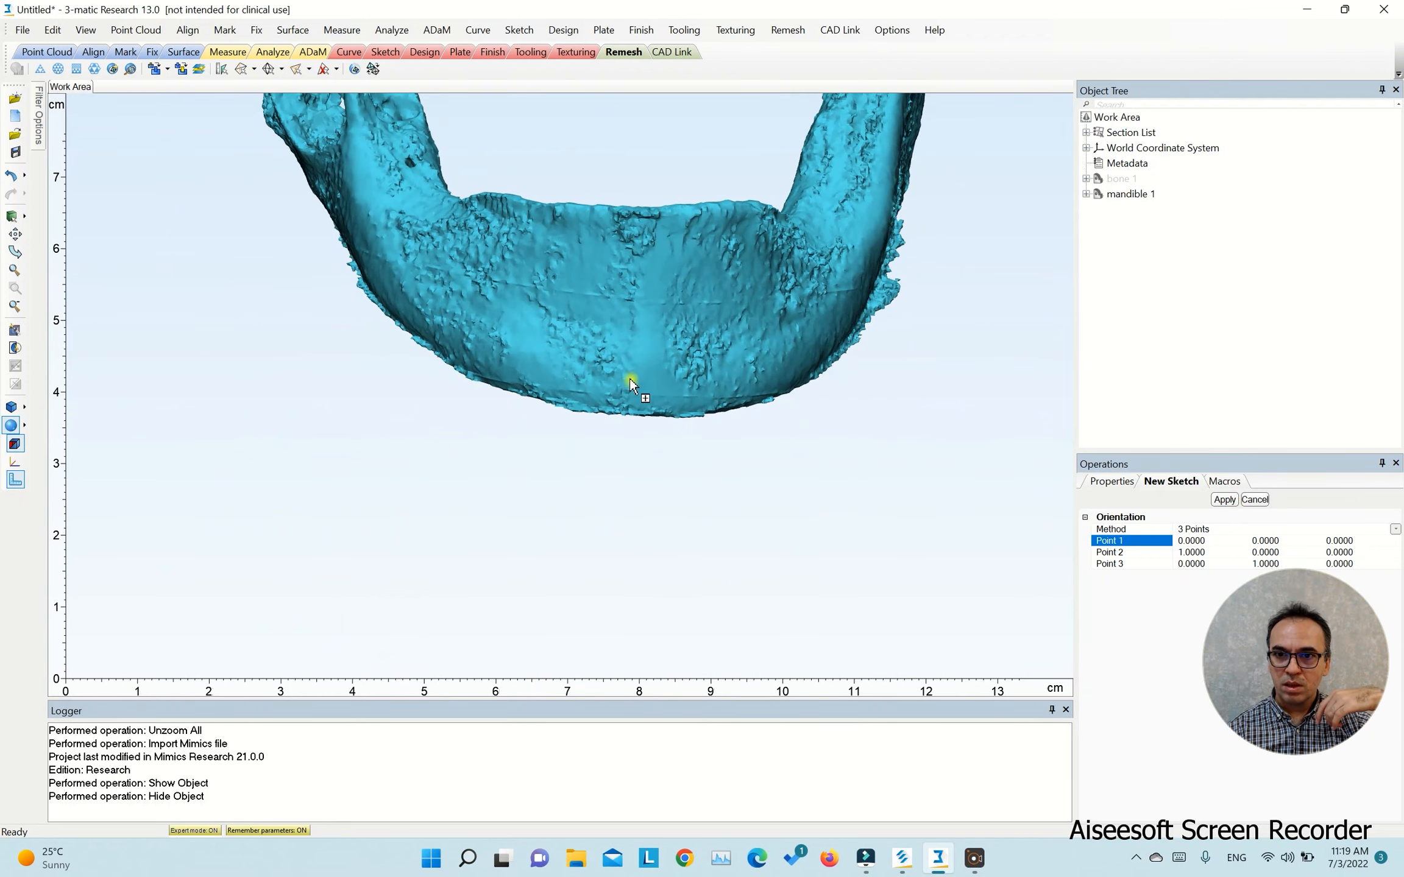
pyautogui.click(647, 361)
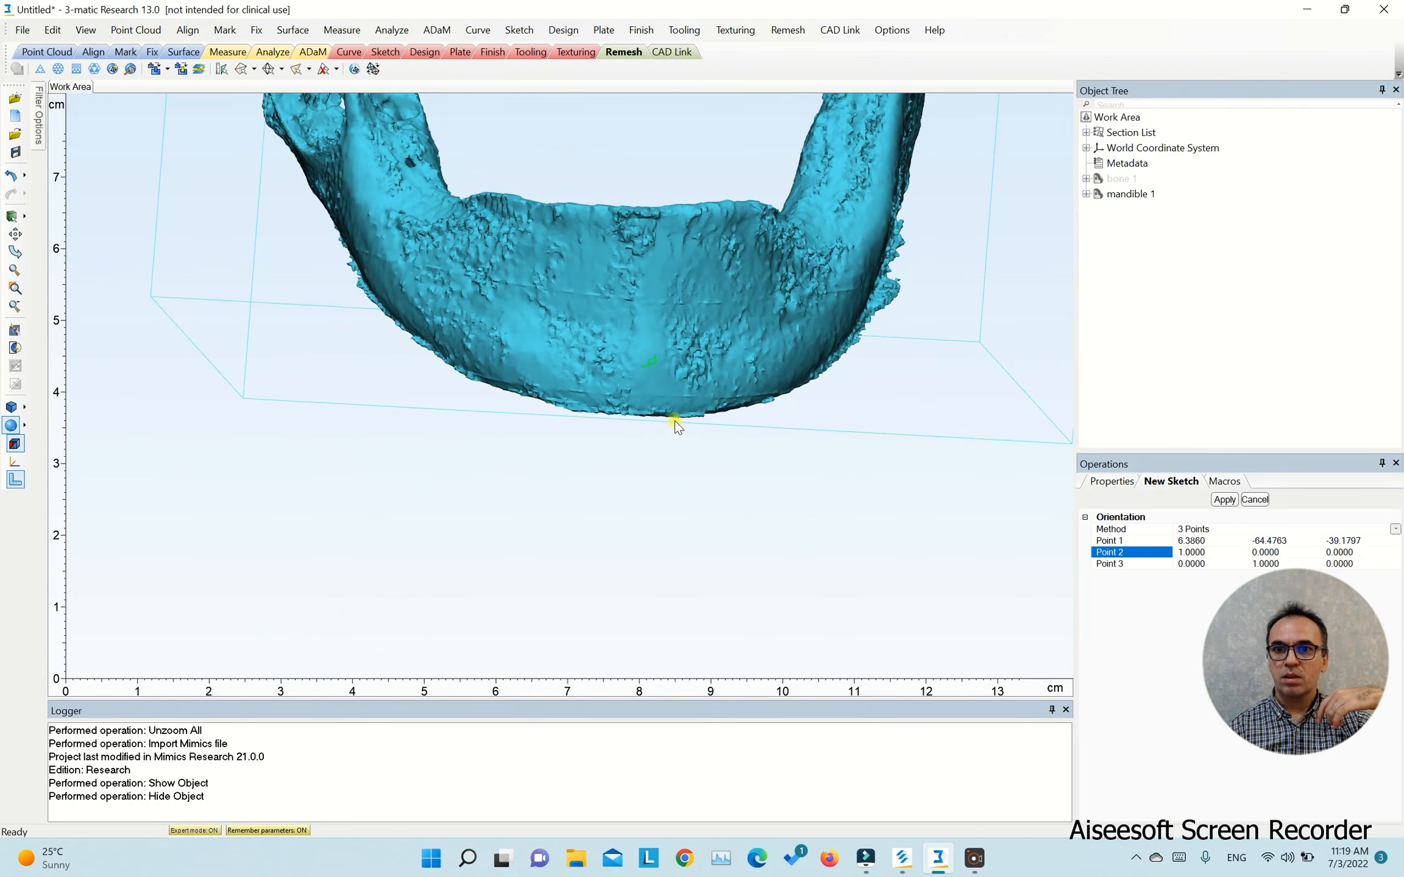
# Step: Place Point 2 of the sketch plane near the coronoid tip on the perforated ramus of the mandible
pyautogui.scroll(-5, 665, 412)
pyautogui.scroll(2, 544, 182)
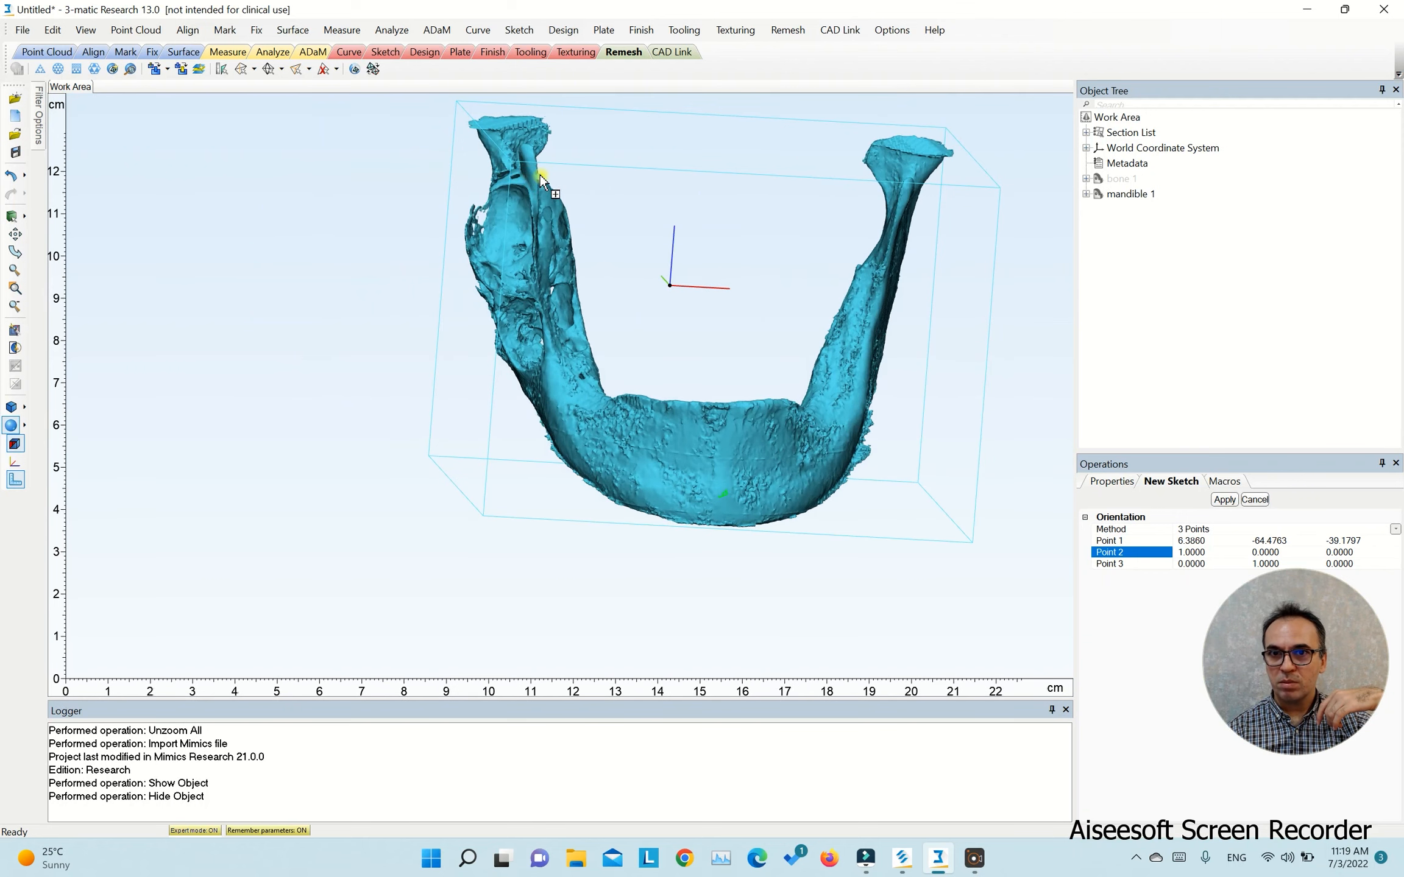
pyautogui.scroll(5, 540, 176)
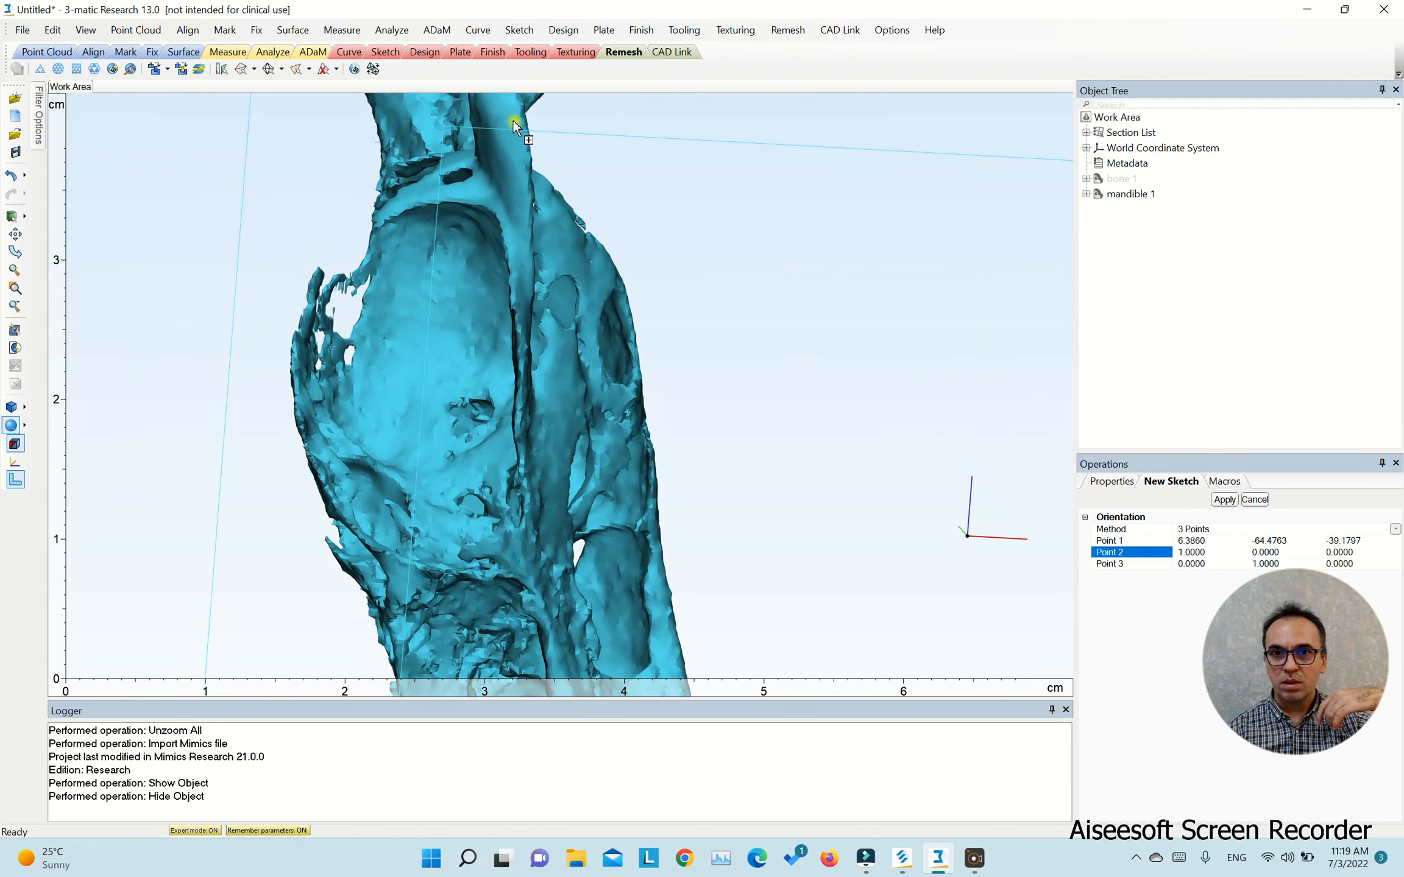
pyautogui.click(513, 119)
# Step: Place Point 3 on the coronoid tip of the opposite, intact ramus and create the sketch
pyautogui.scroll(-3, 900, 322)
pyautogui.scroll(-2, 392, 304)
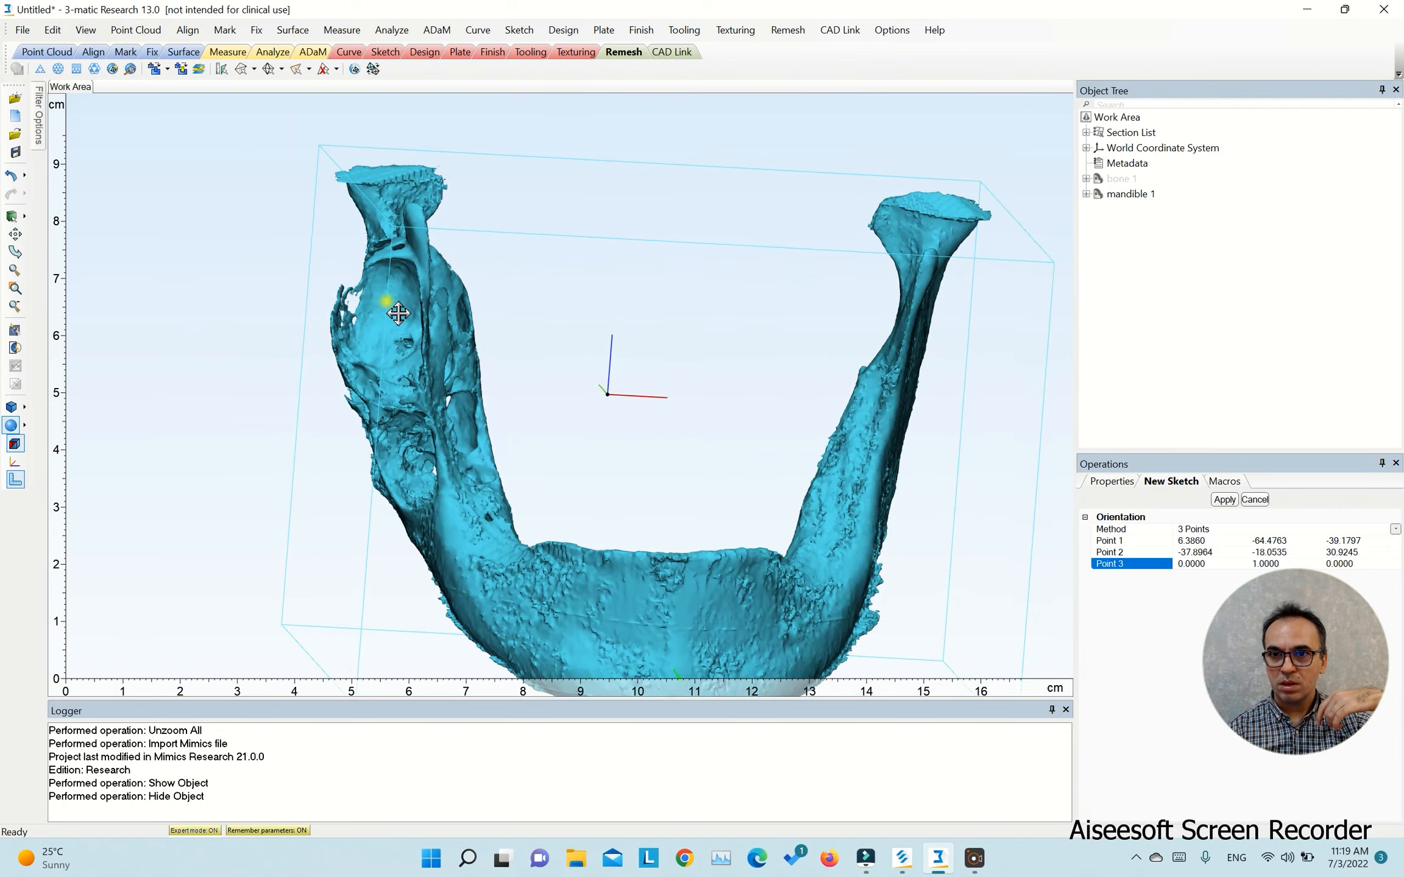
pyautogui.scroll(5, 568, 282)
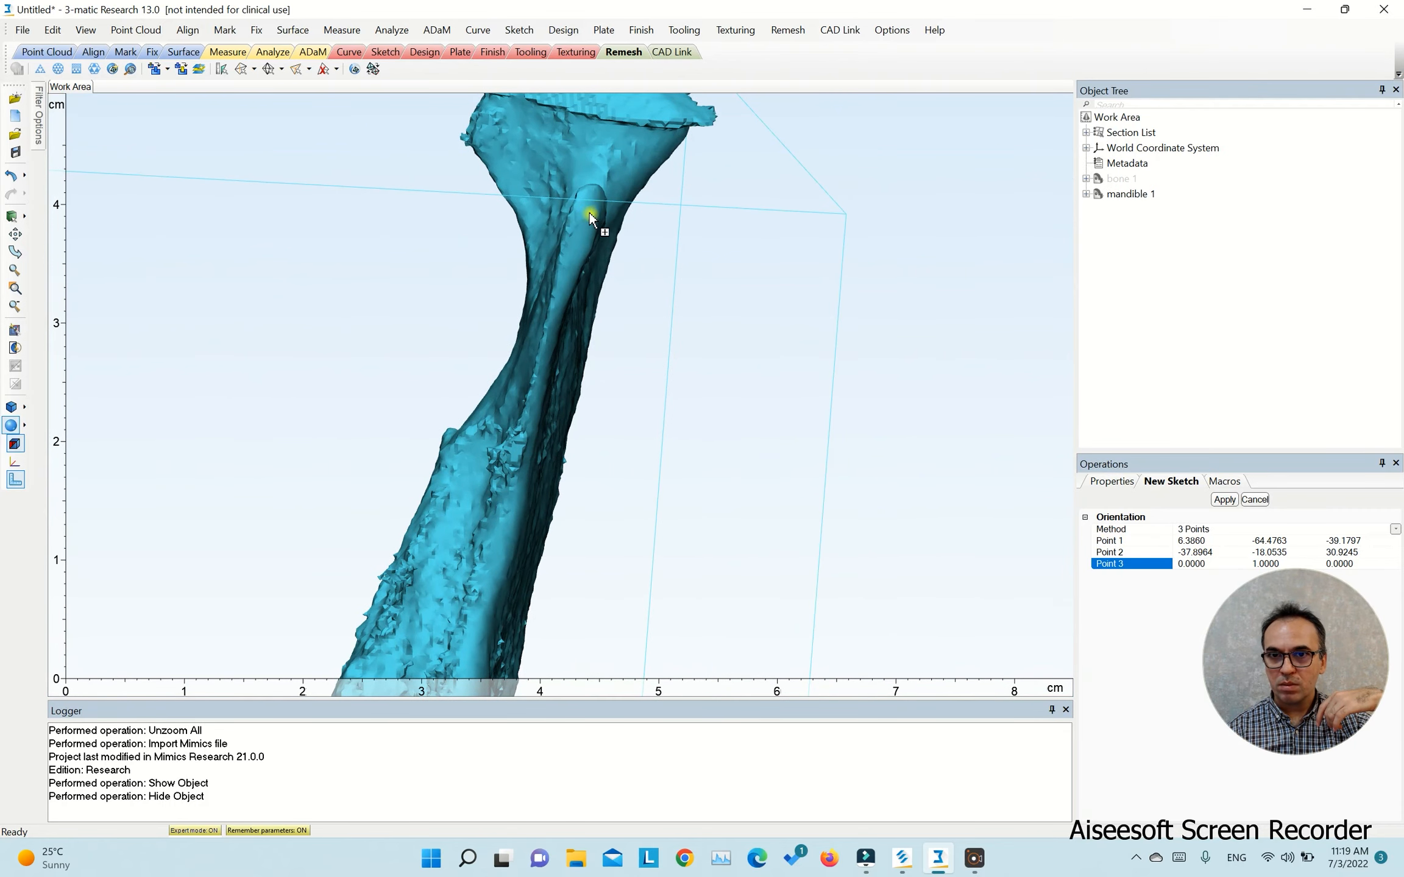
pyautogui.click(586, 209)
pyautogui.scroll(-3, 314, 404)
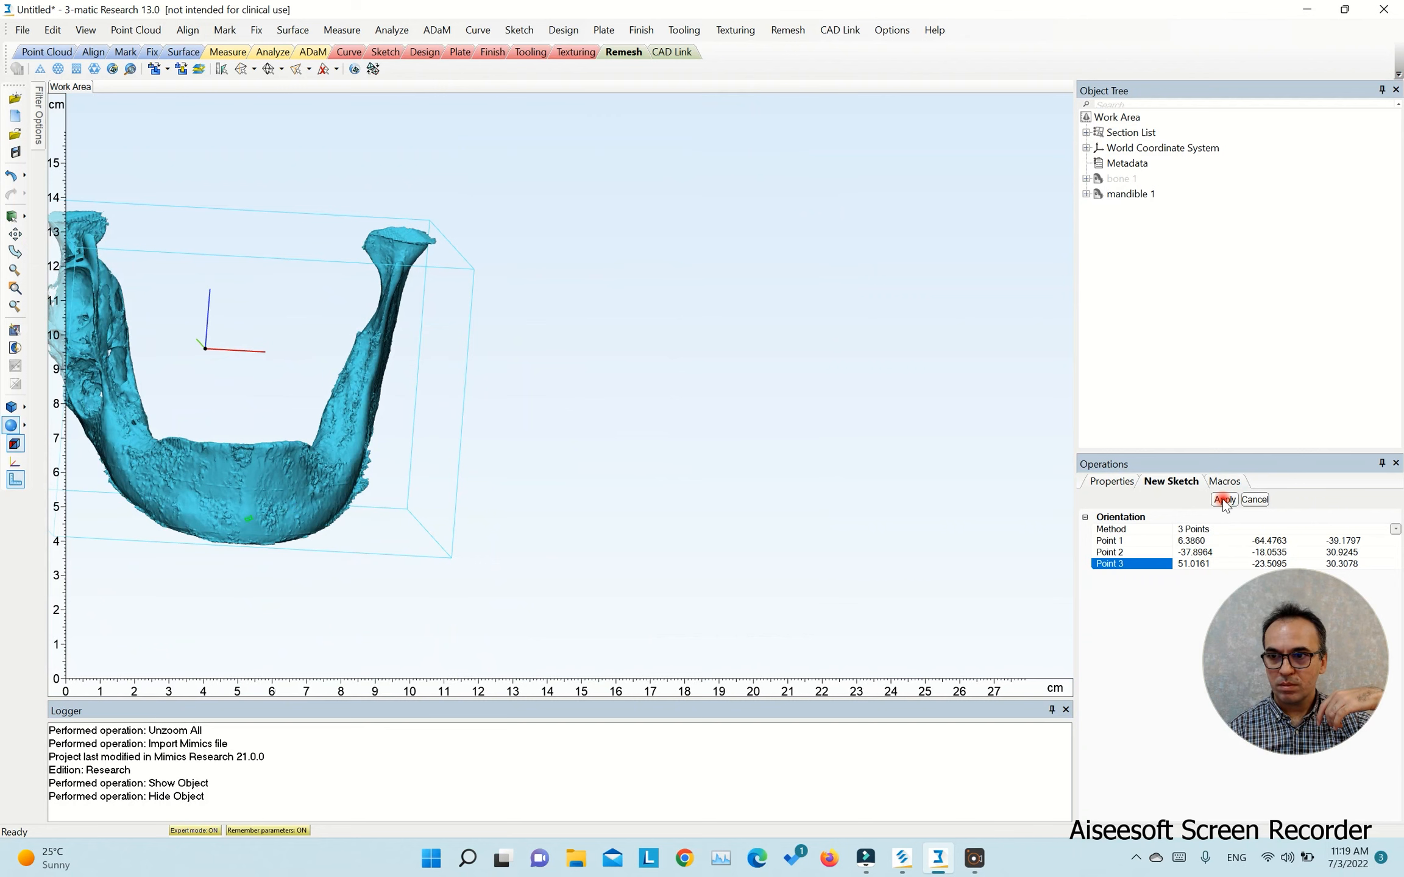
pyautogui.click(1224, 500)
# Step: Interactively rotate Sketch-001 in the world coordinate system to turn its plane roughly upright at the chin
pyautogui.scroll(5, 438, 570)
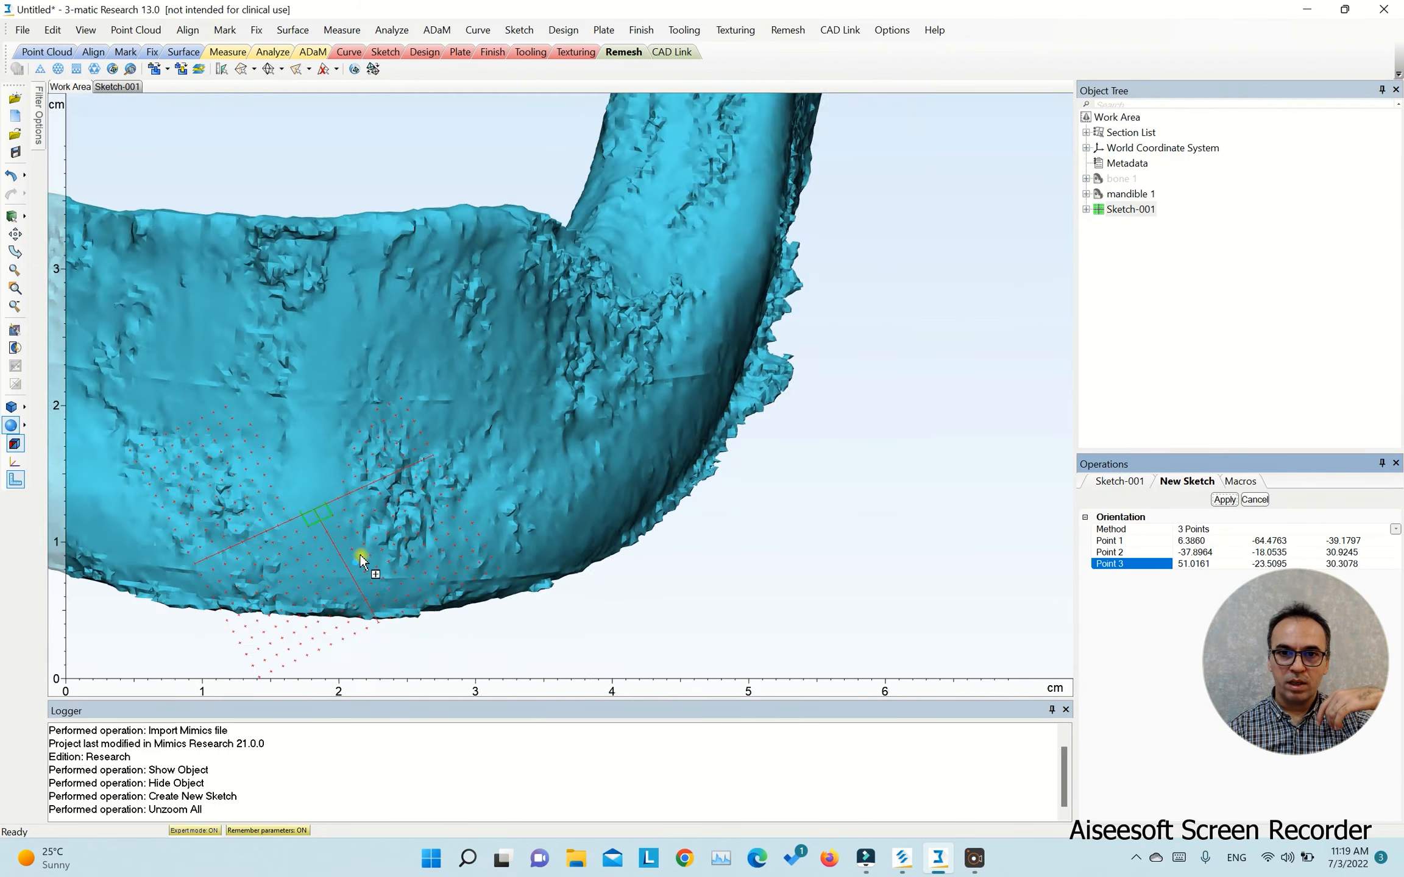
pyautogui.scroll(-2, 306, 535)
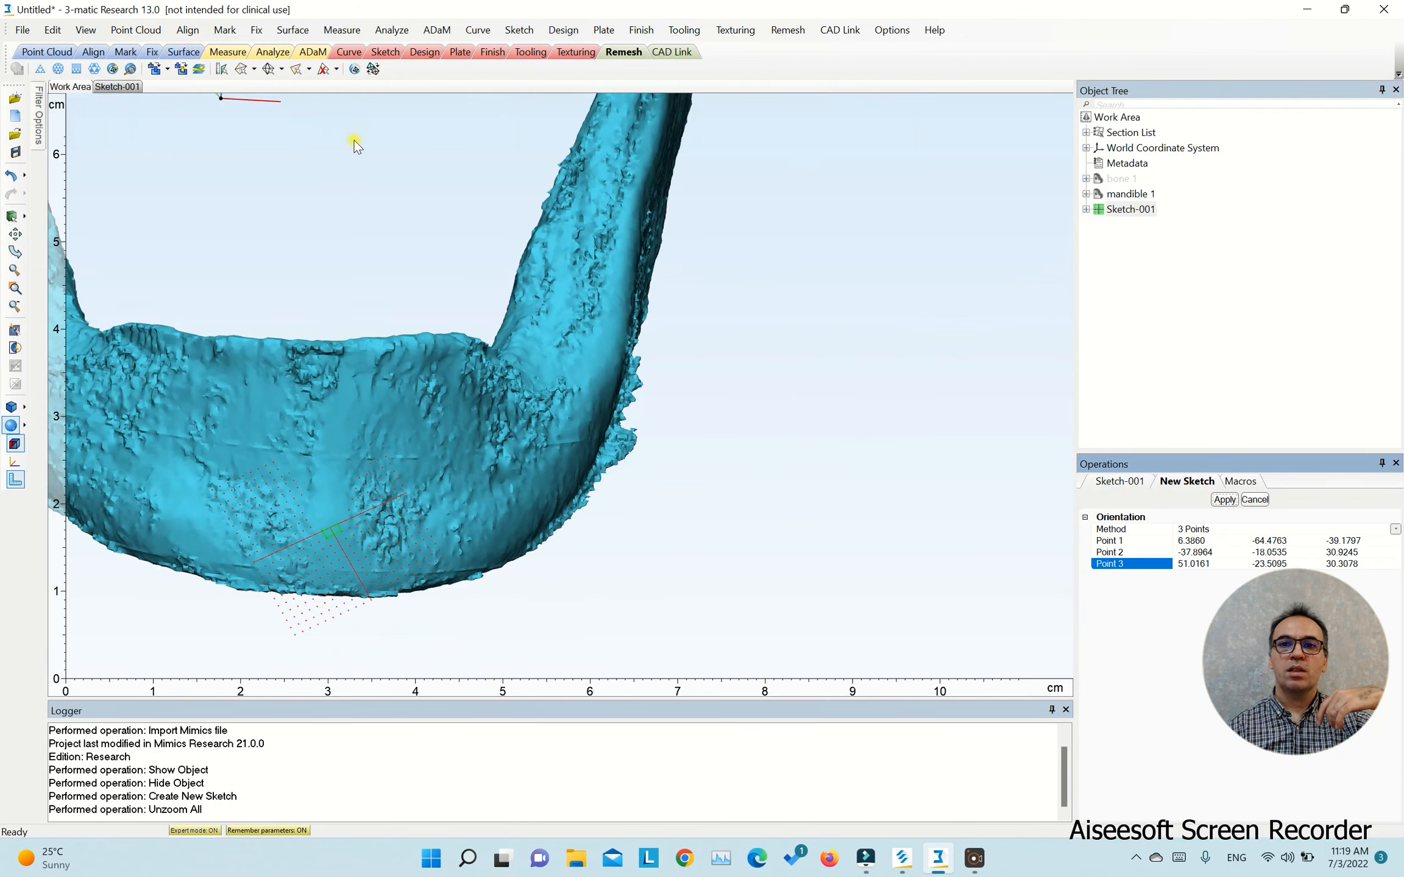
pyautogui.click(187, 31)
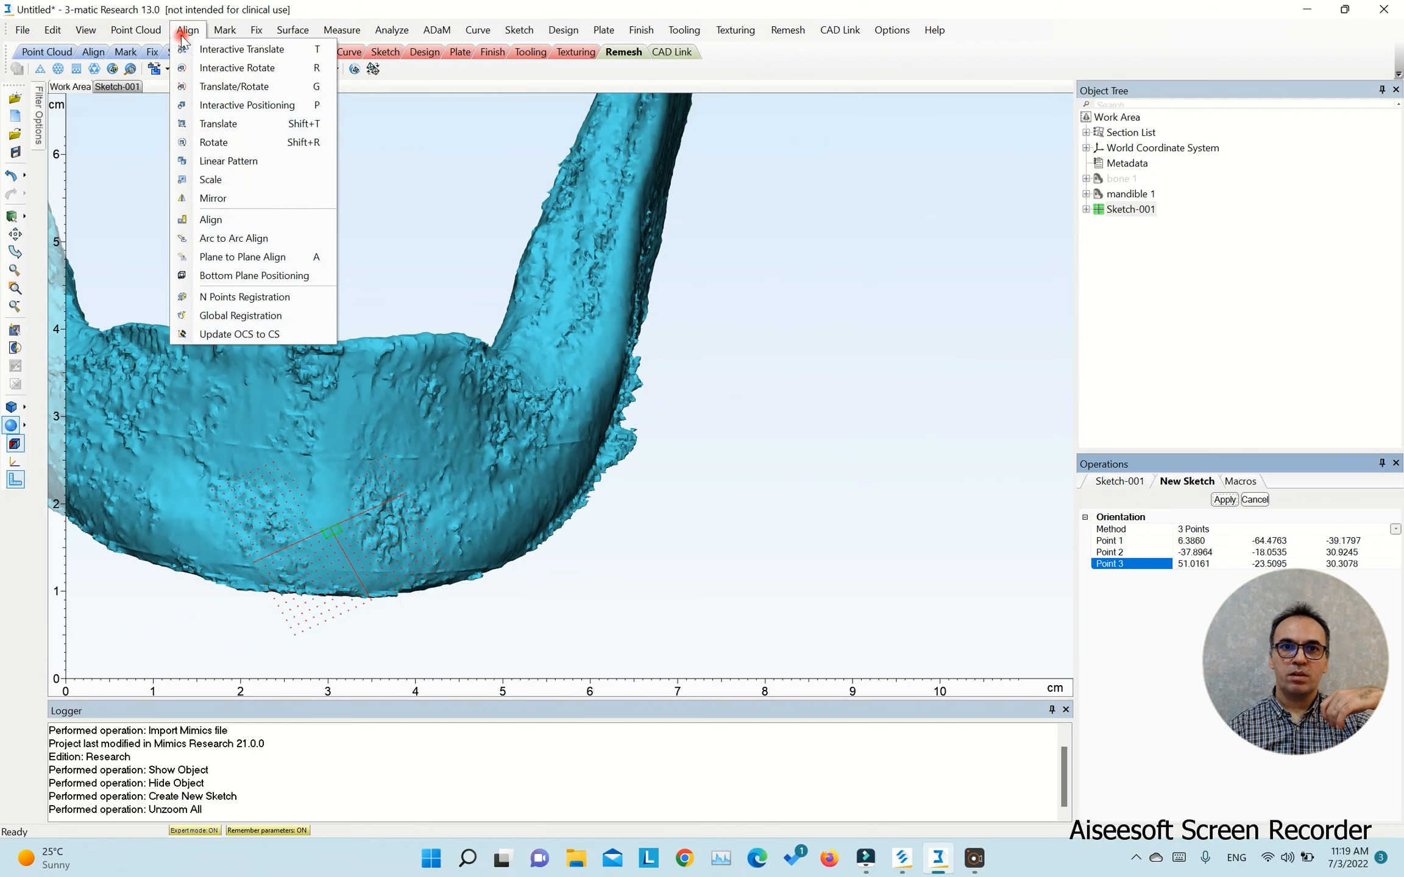
pyautogui.click(236, 71)
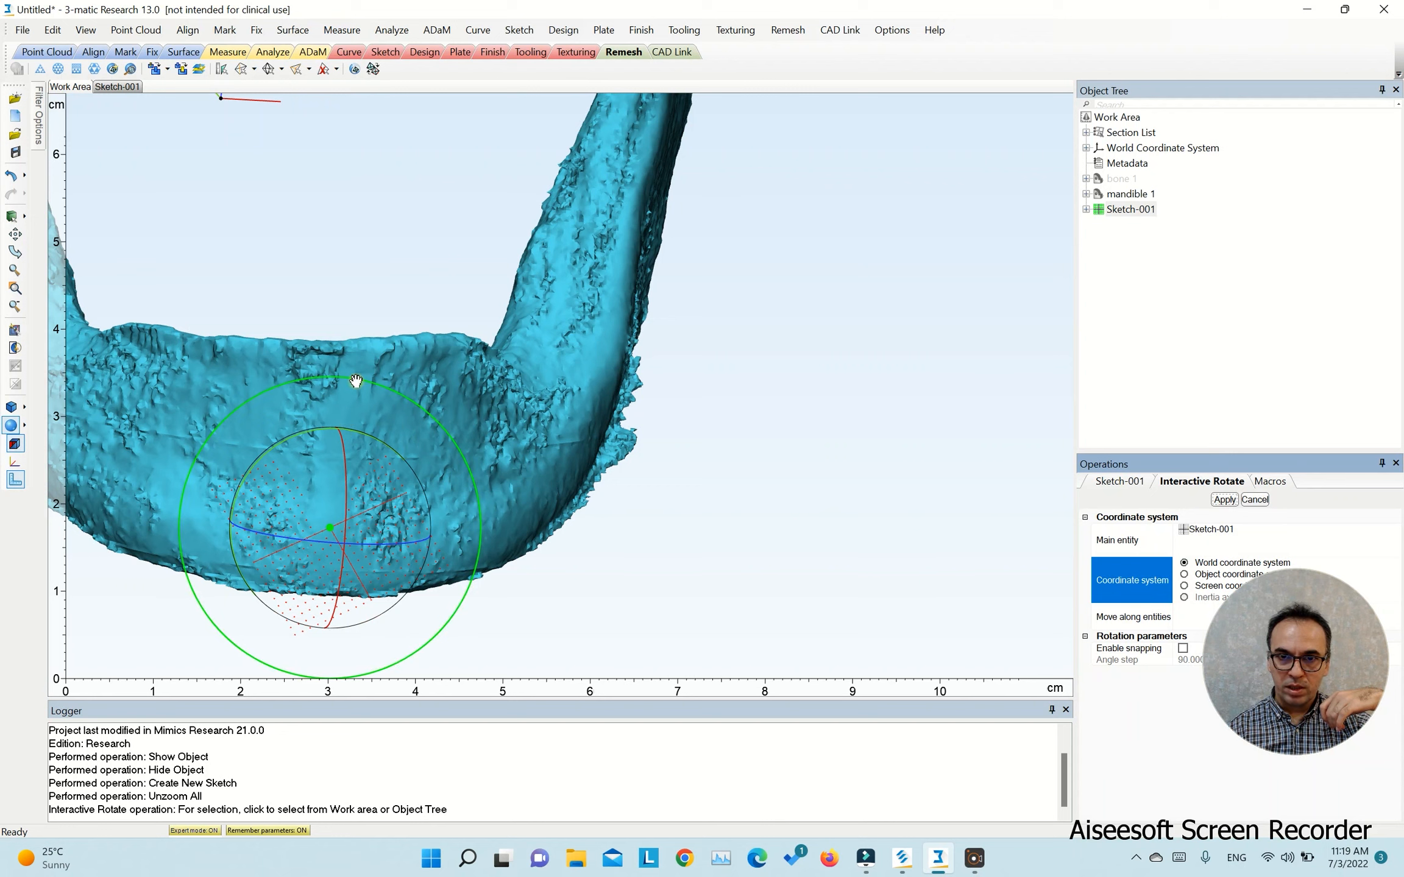
pyautogui.moveTo(304, 385)
pyautogui.mouseDown()
pyautogui.moveTo(235, 391)
pyautogui.moveTo(307, 444)
pyautogui.mouseUp()
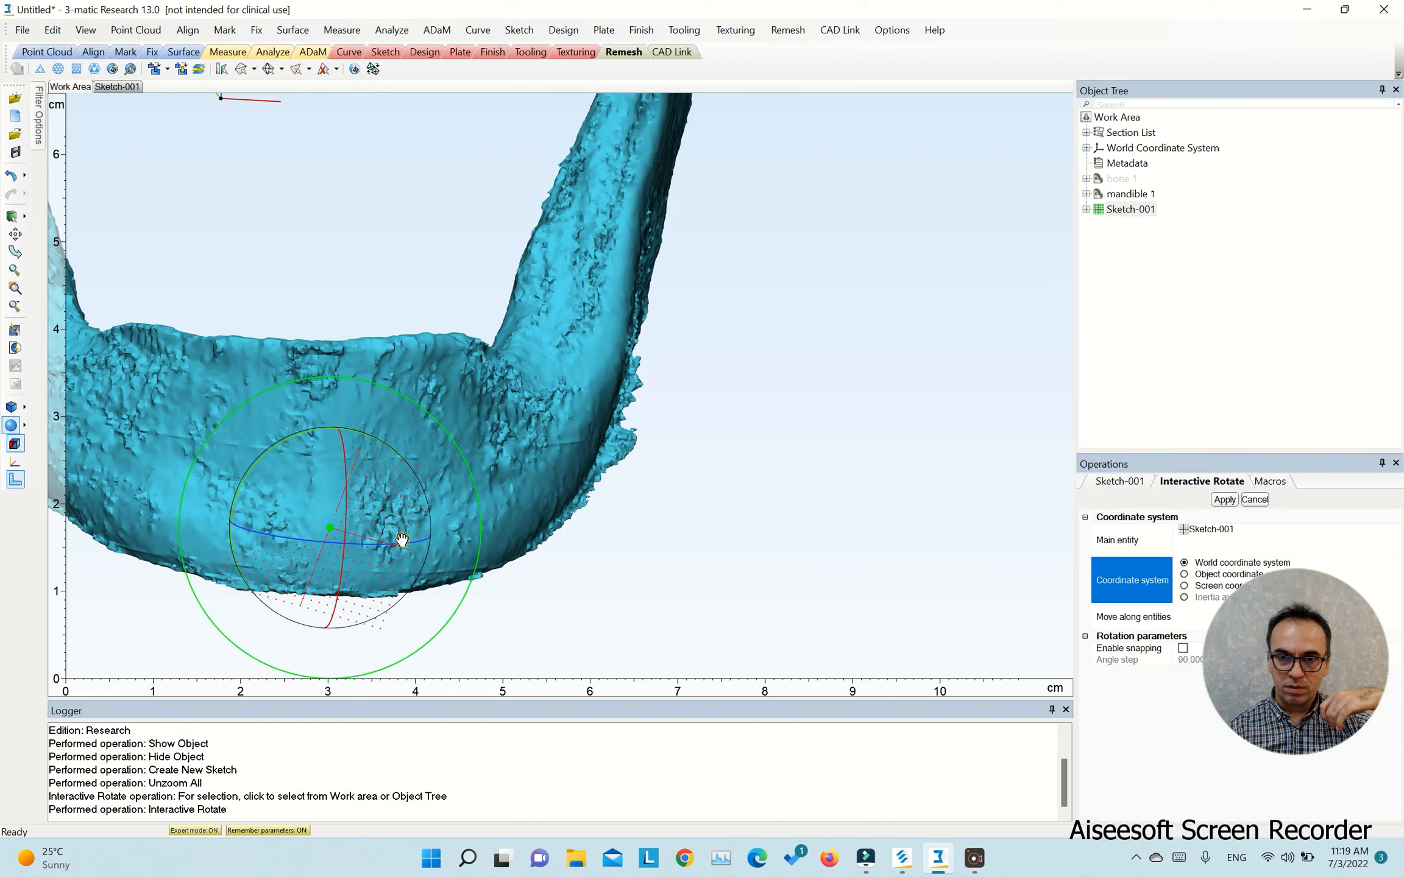
pyautogui.moveTo(335, 555); pyautogui.dragTo(242, 556)
# Step: Fine-tune the rotation of Sketch-001 from several viewing angles so its plane follows the mandible's midline
pyautogui.moveTo(451, 536)
pyautogui.mouseDown(button='right')
pyautogui.moveTo(428, 622)
pyautogui.moveTo(373, 561)
pyautogui.mouseUp(button='right')
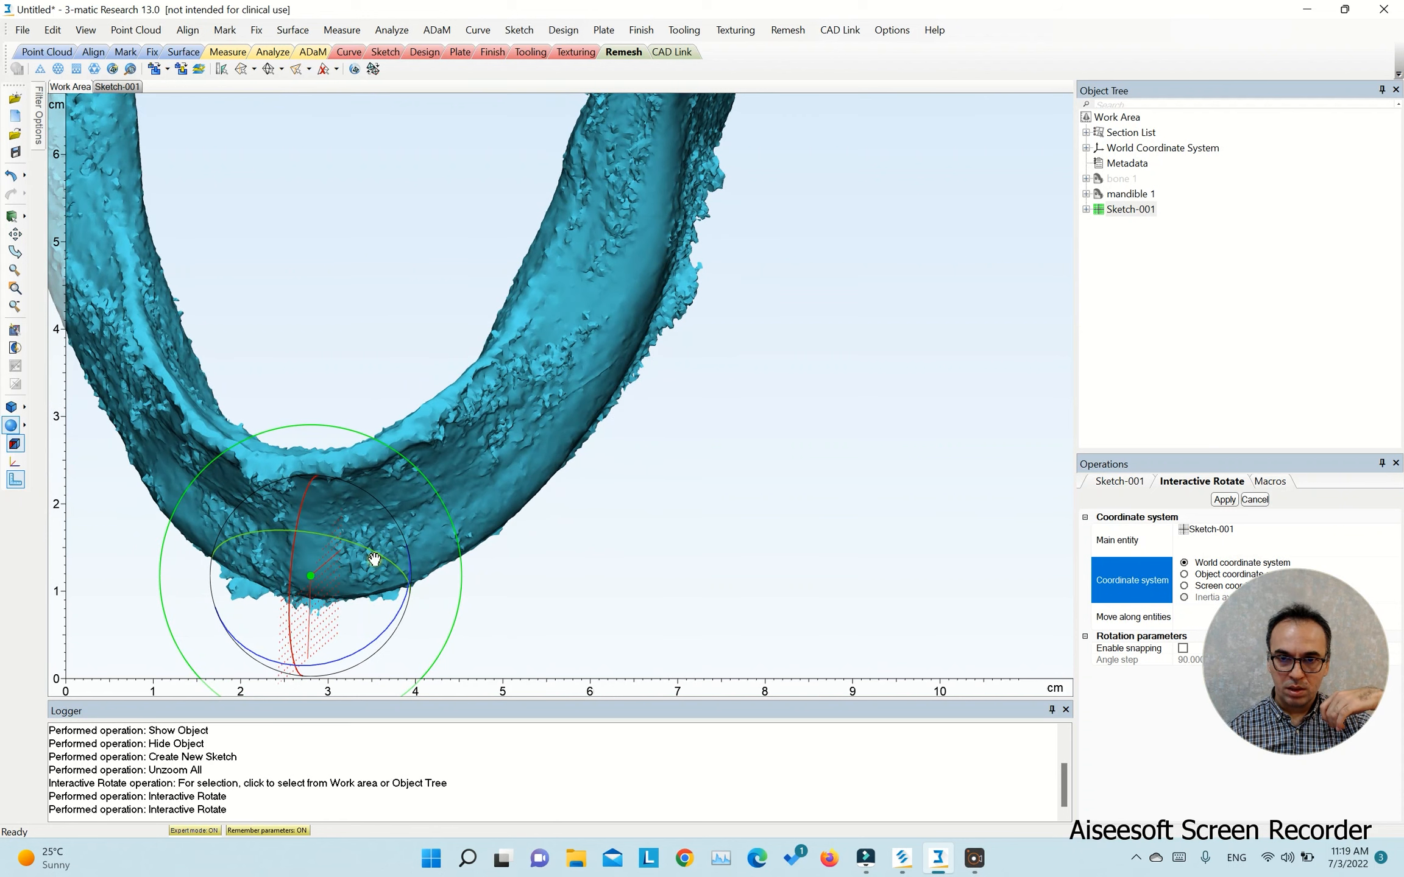
pyautogui.moveTo(374, 557)
pyautogui.mouseDown()
pyautogui.moveTo(301, 542)
pyautogui.moveTo(344, 557)
pyautogui.moveTo(322, 556)
pyautogui.mouseUp()
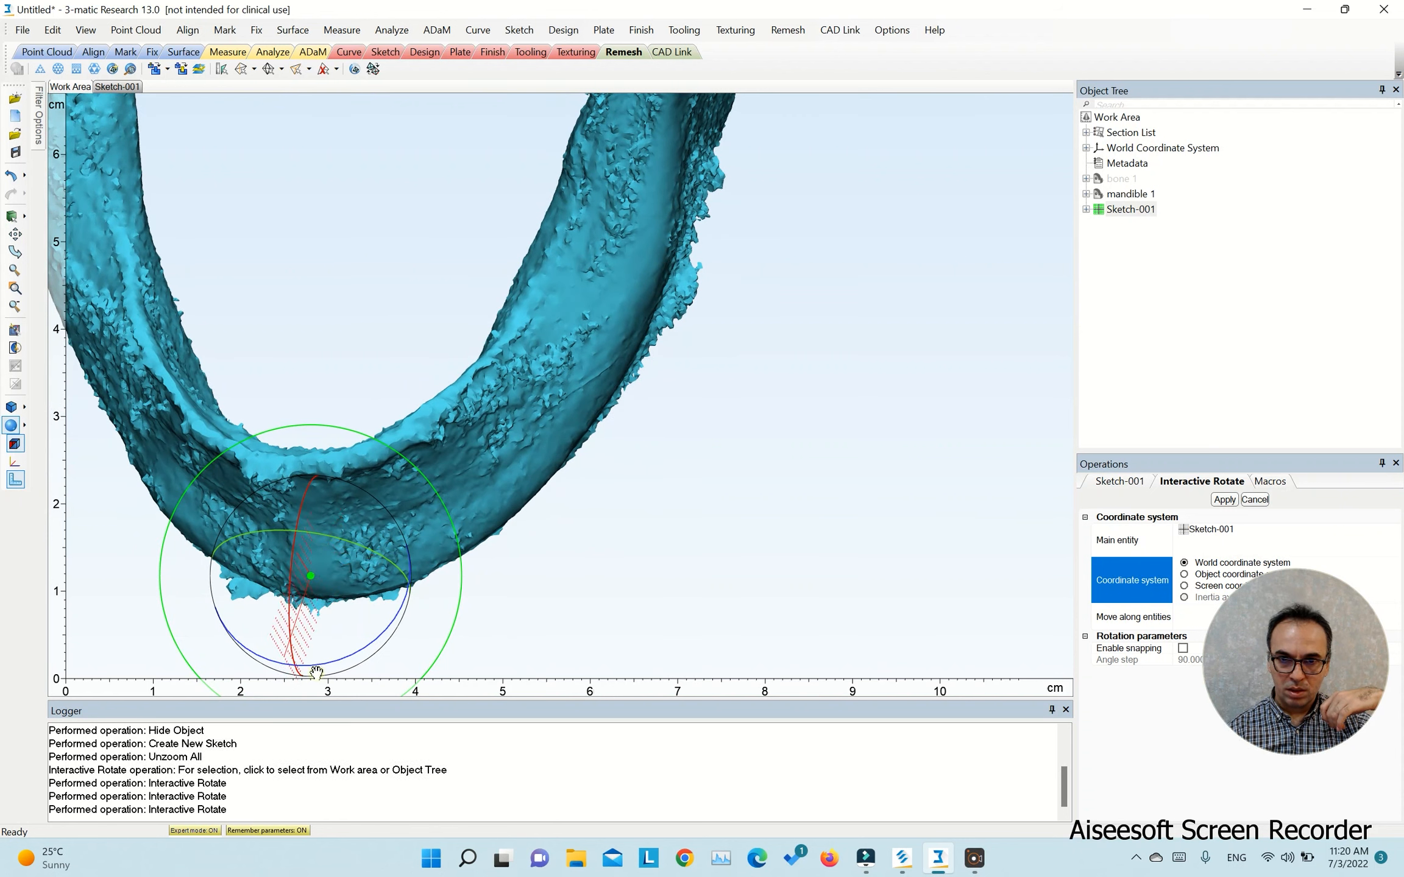
pyautogui.moveTo(286, 663); pyautogui.dragTo(310, 664)
pyautogui.moveTo(341, 498)
pyautogui.mouseDown(button='right')
pyautogui.moveTo(354, 576)
pyautogui.moveTo(395, 498)
pyautogui.moveTo(385, 460)
pyautogui.moveTo(439, 366)
pyautogui.moveTo(394, 132)
pyautogui.moveTo(379, 658)
pyautogui.moveTo(426, 673)
pyautogui.moveTo(484, 191)
pyautogui.moveTo(427, 332)
pyautogui.mouseUp(button='right')
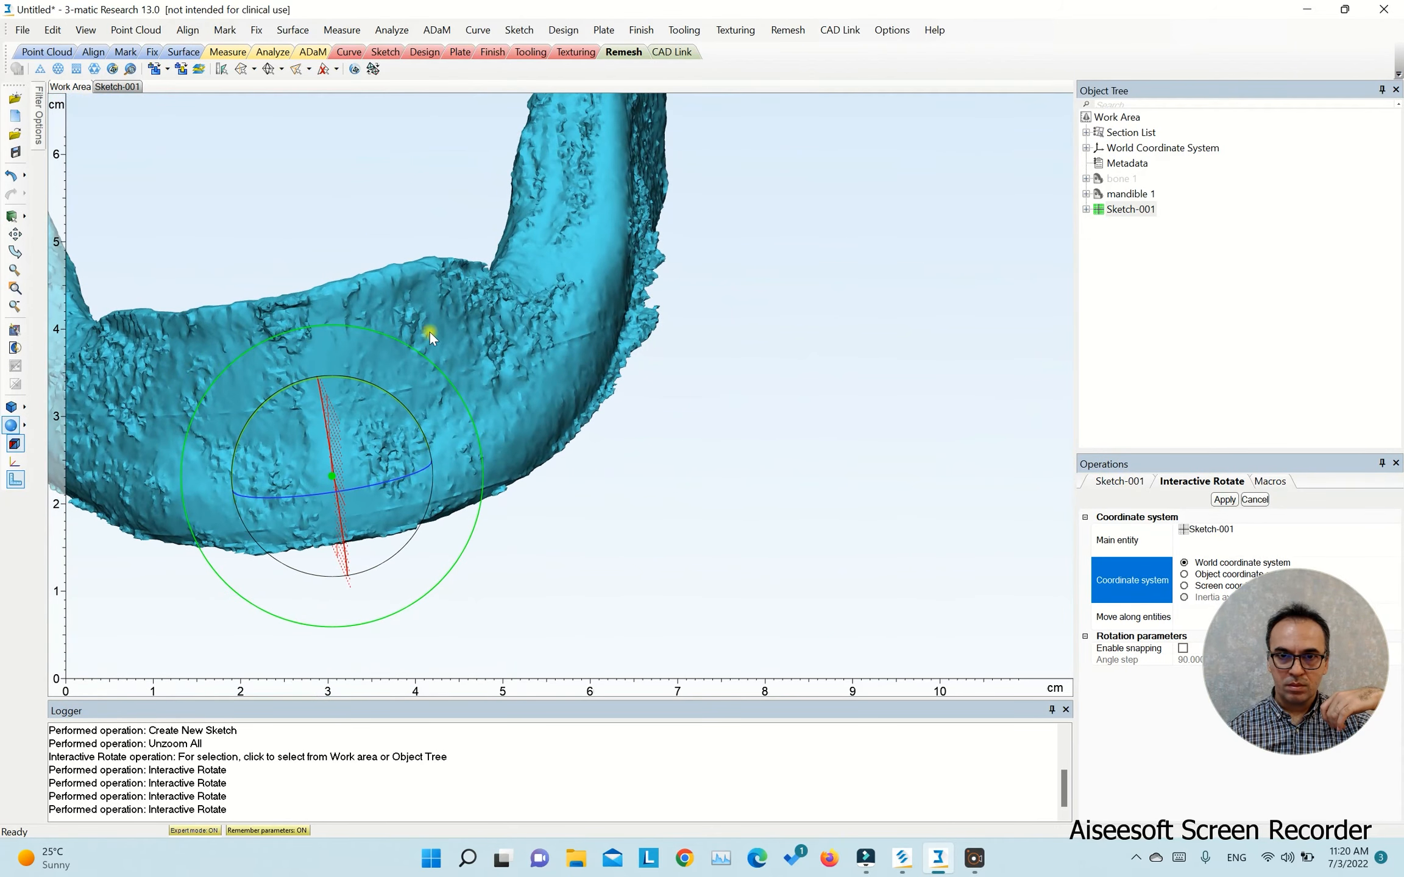
pyautogui.moveTo(283, 391)
pyautogui.mouseDown()
pyautogui.moveTo(307, 389)
pyautogui.moveTo(286, 390)
pyautogui.mouseUp()
pyautogui.scroll(-6, 437, 492)
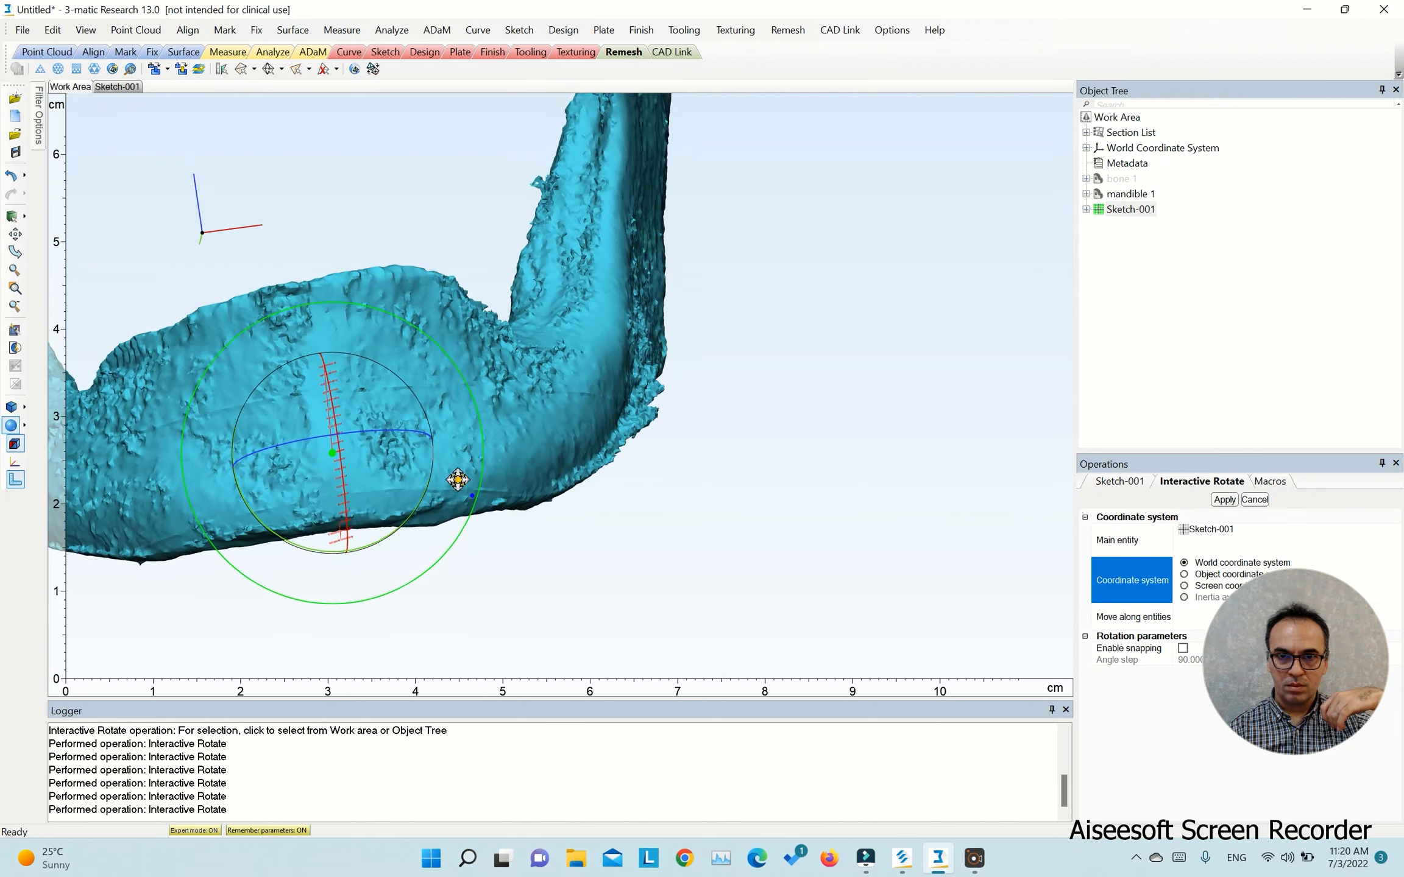
pyautogui.moveTo(492, 592); pyautogui.dragTo(451, 256, button='right')
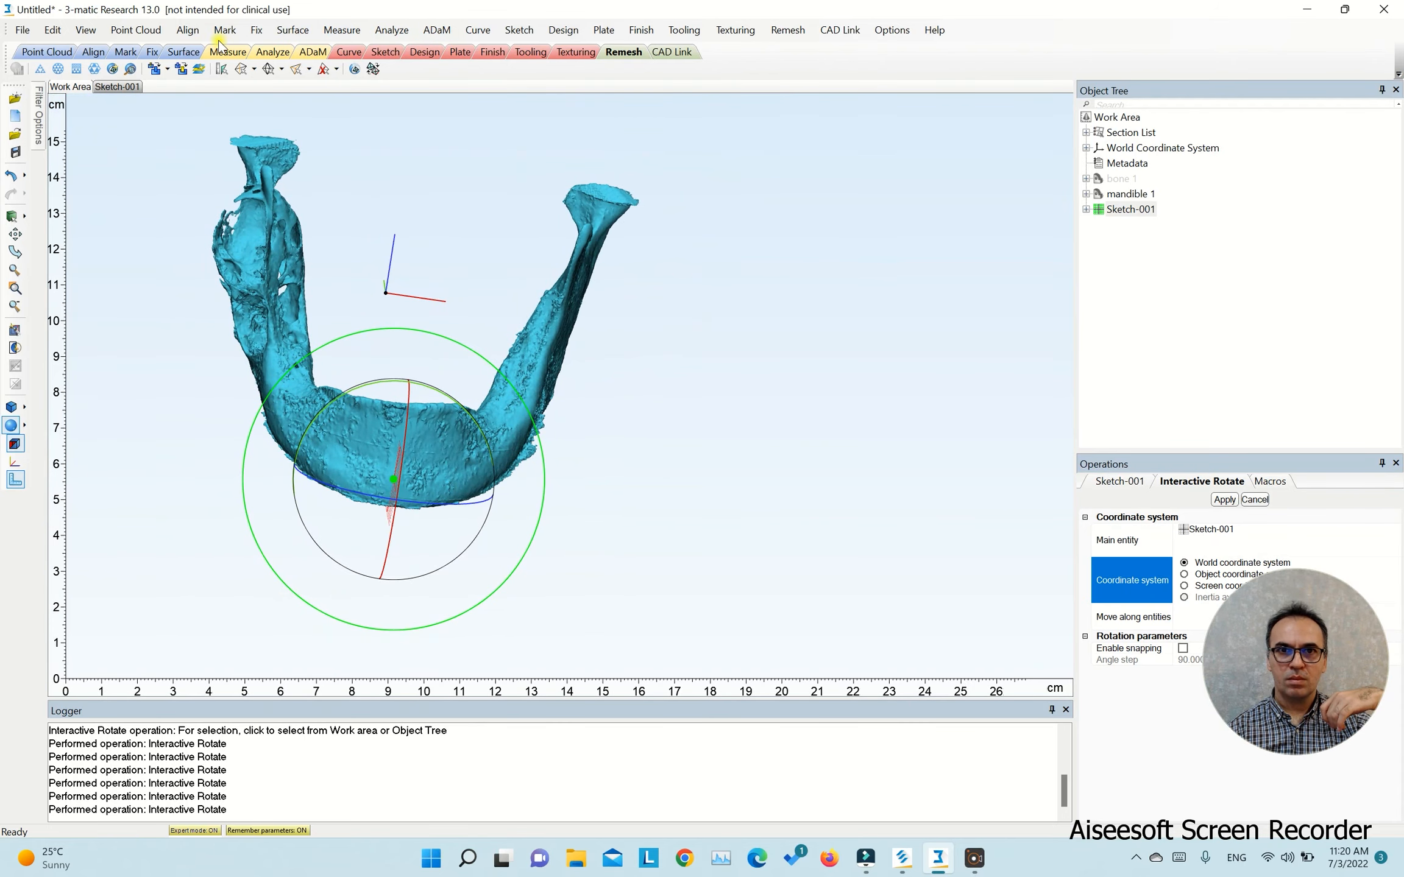
pyautogui.click(187, 30)
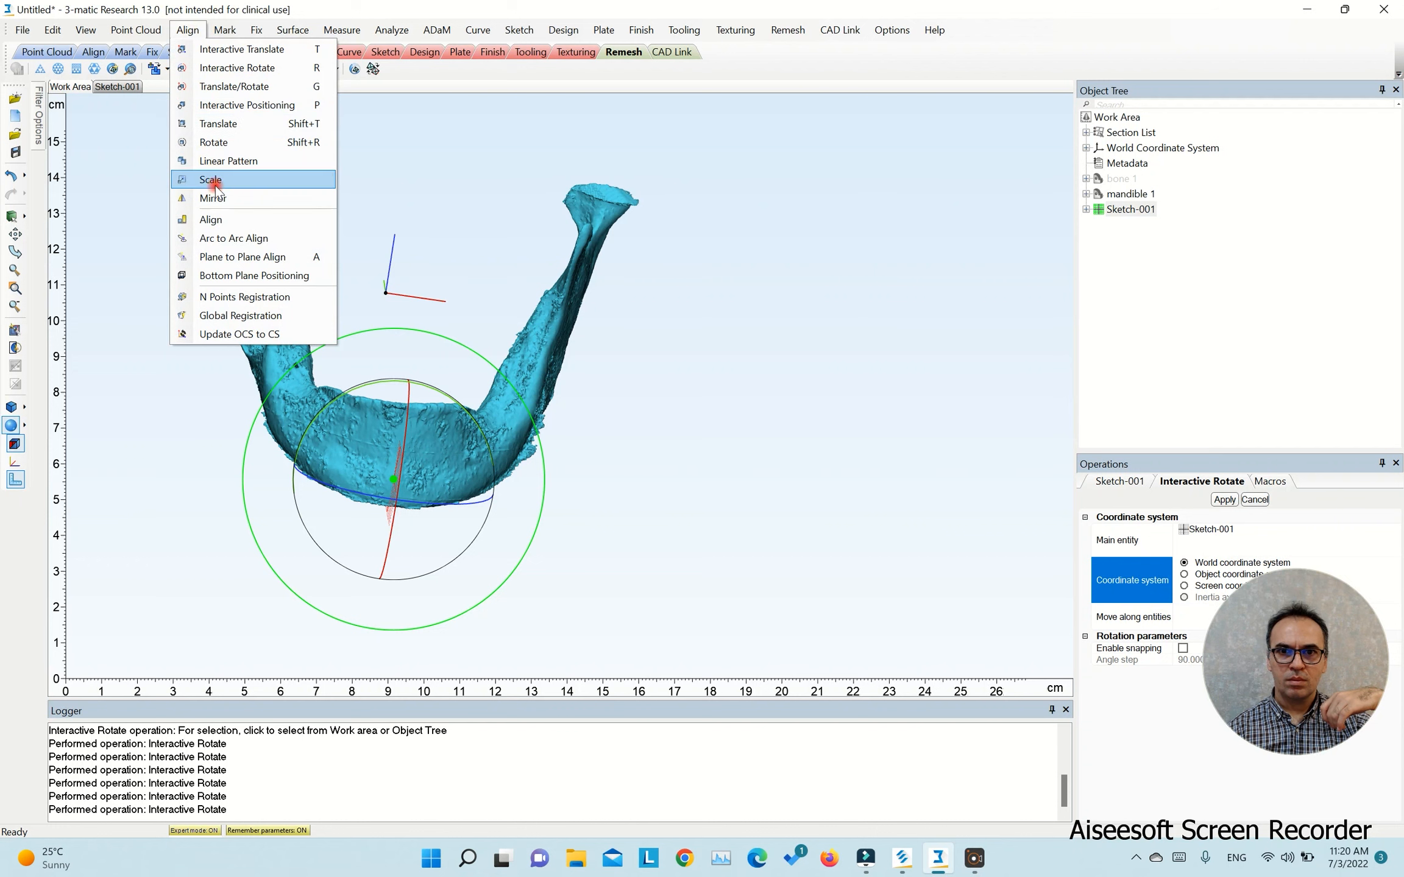
pyautogui.click(189, 179)
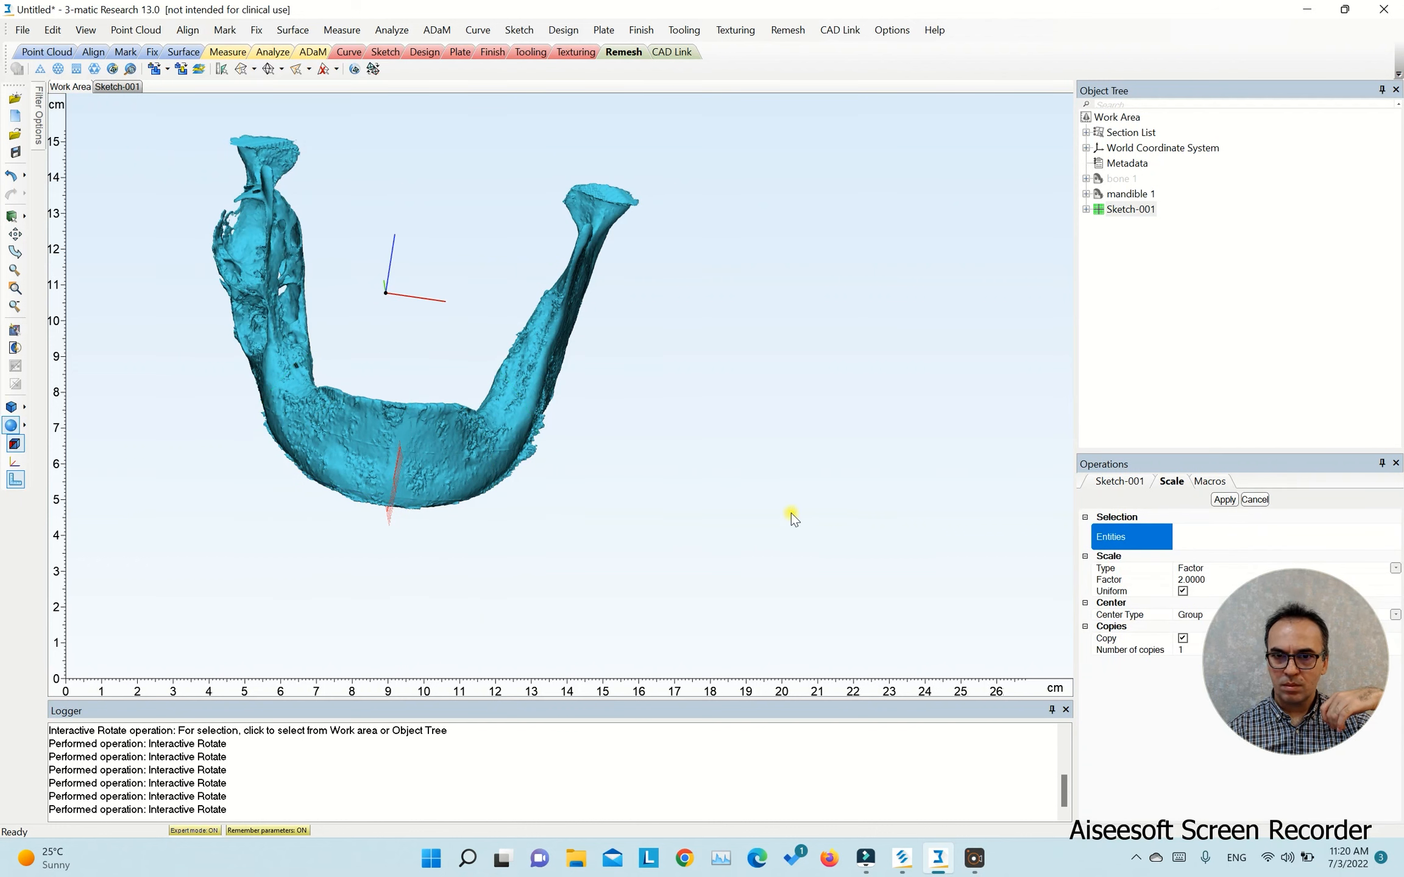
pyautogui.click(1115, 213)
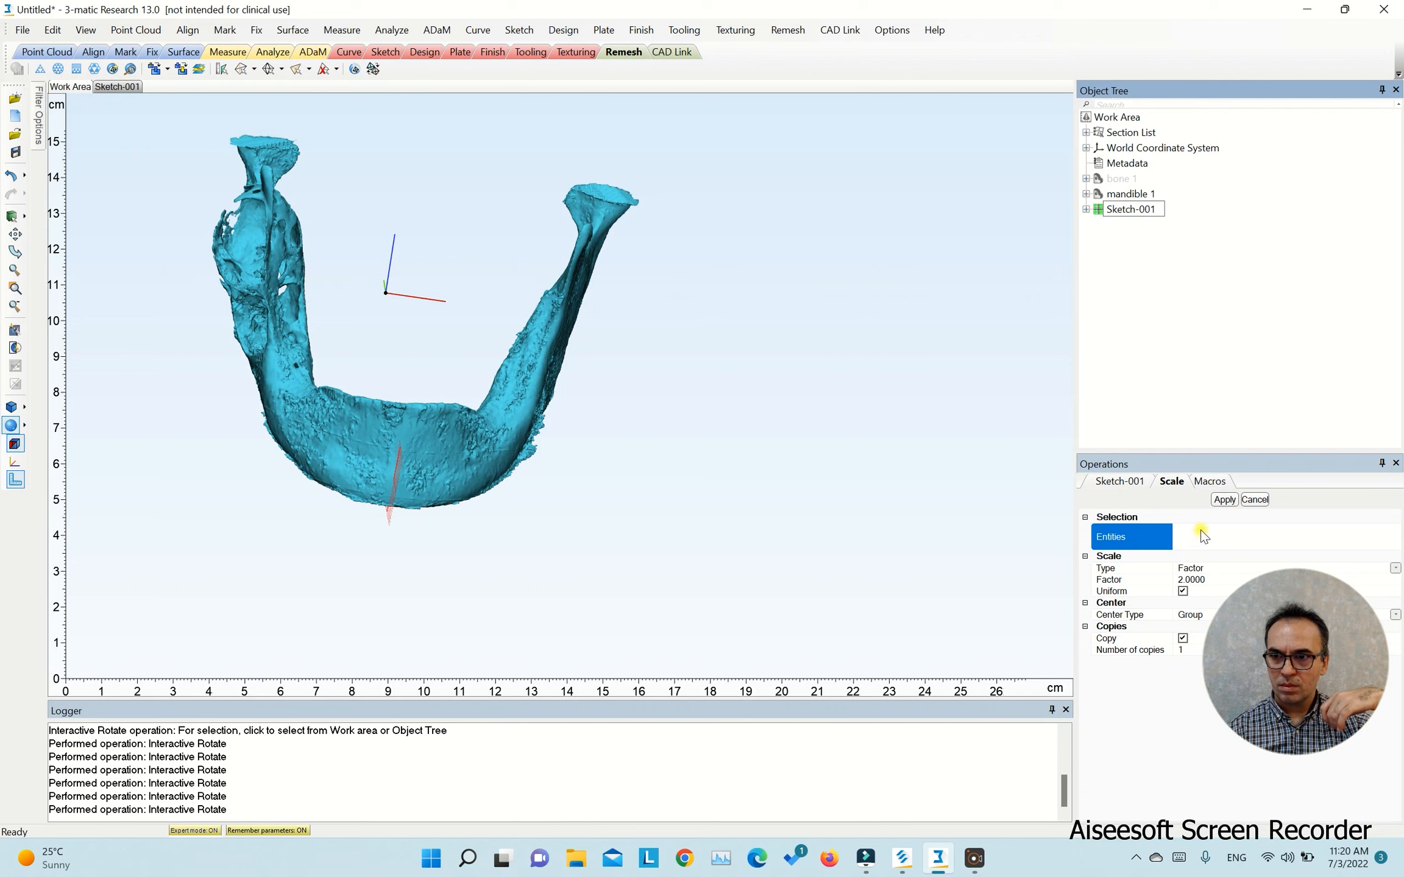
pyautogui.click(1254, 500)
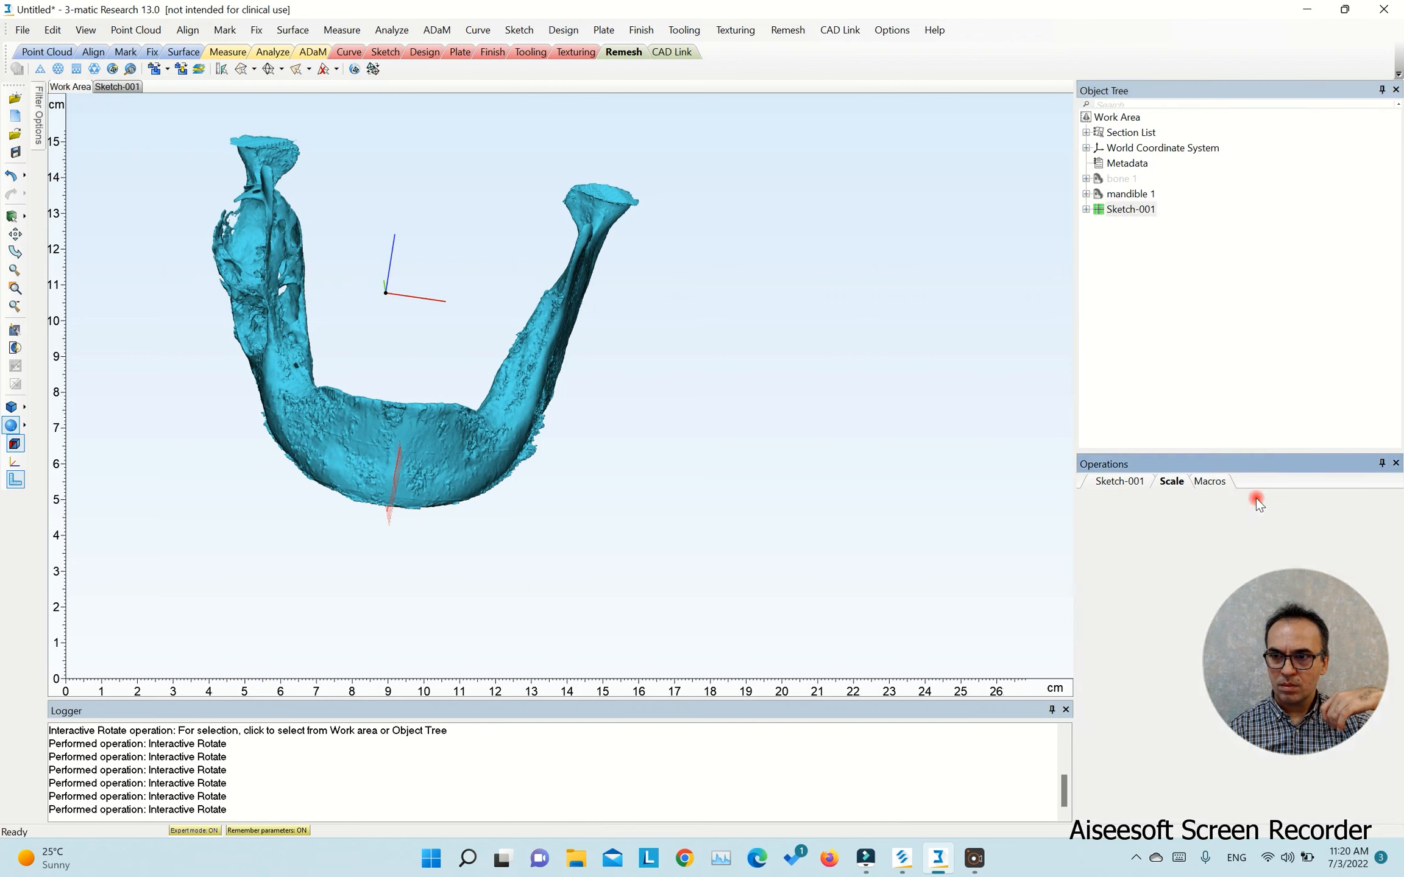
# Step: Start the Reorient operation on Sketch-001 and keep Origin and Axis as its method
pyautogui.click(391, 489)
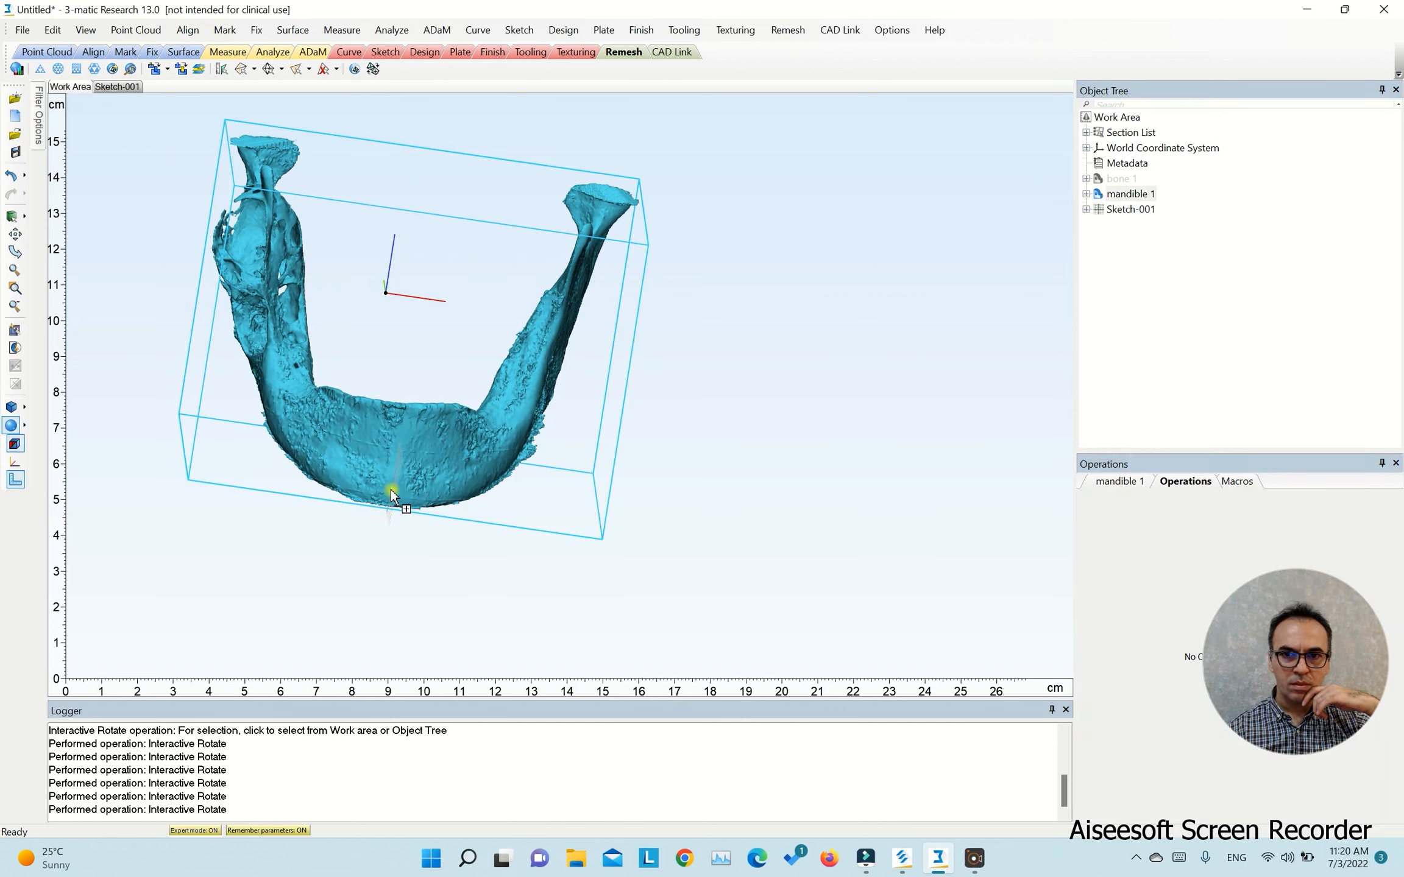
pyautogui.click(1124, 212)
pyautogui.click(517, 30)
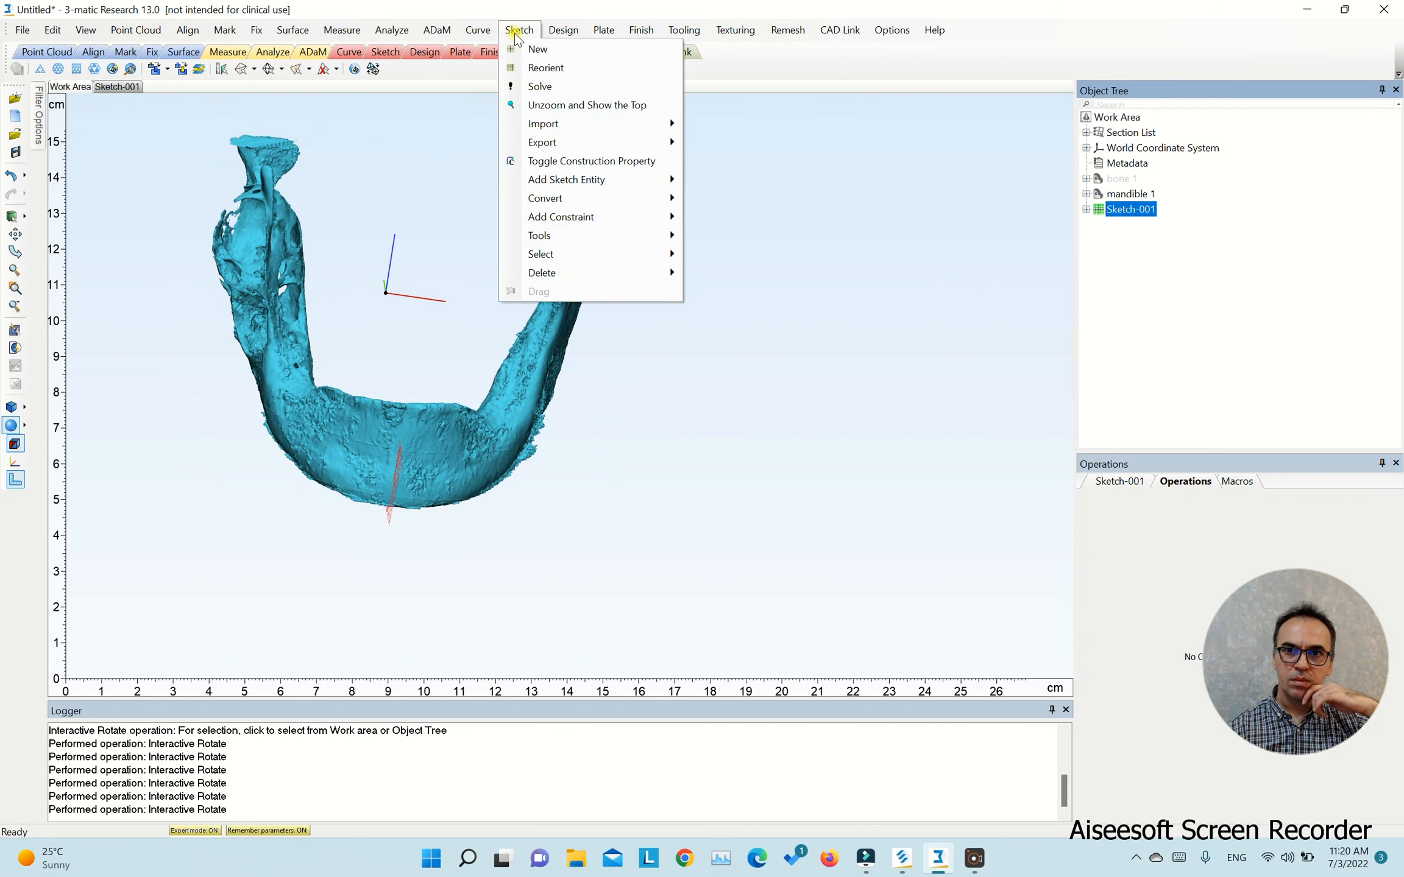
pyautogui.click(526, 69)
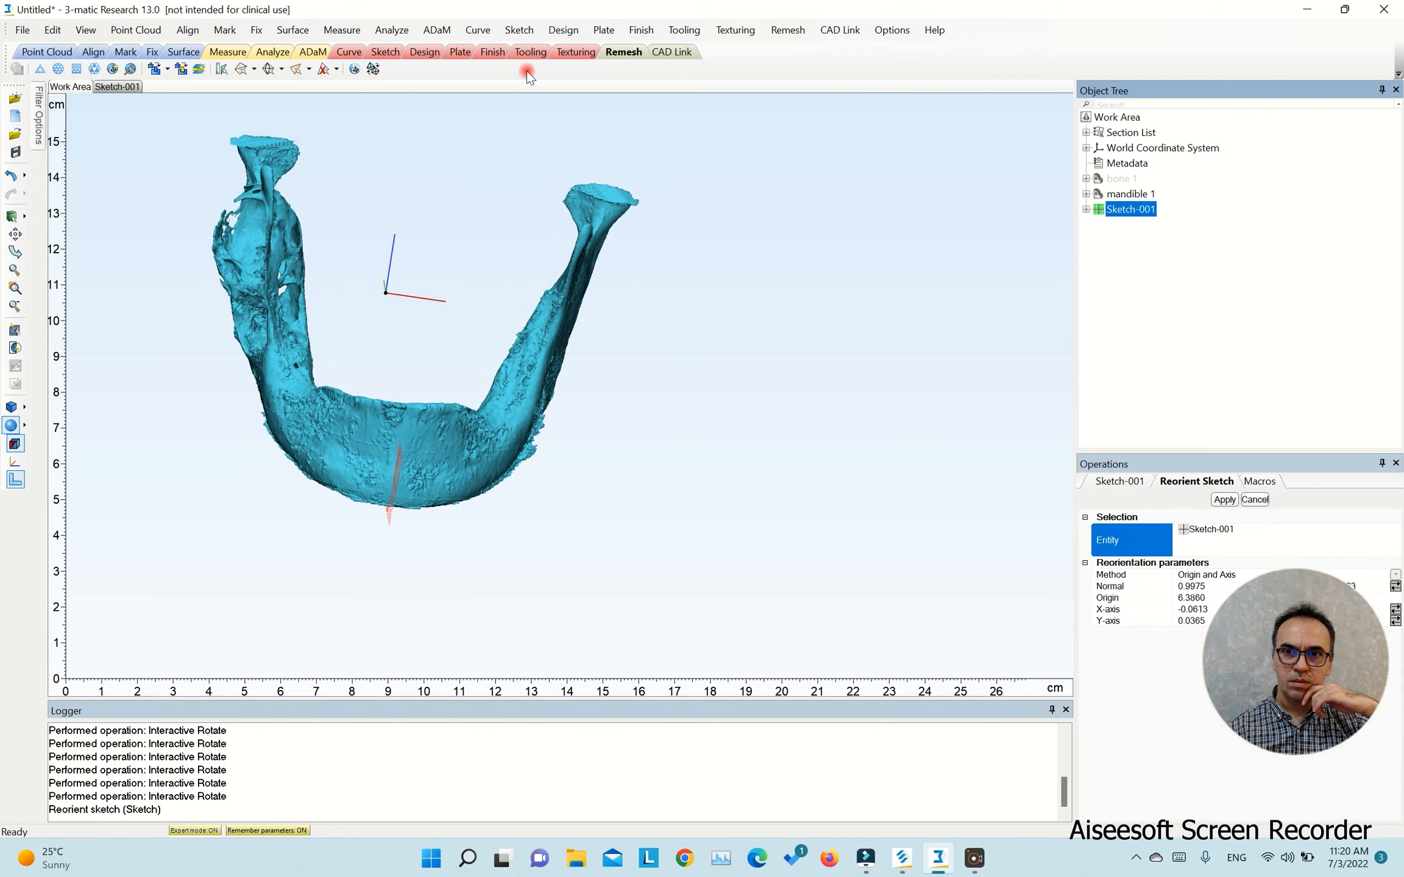
pyautogui.moveTo(784, 318)
pyautogui.mouseDown(button='right')
pyautogui.moveTo(833, 392)
pyautogui.moveTo(812, 382)
pyautogui.moveTo(645, 455)
pyautogui.moveTo(678, 418)
pyautogui.moveTo(990, 485)
pyautogui.mouseUp(button='right')
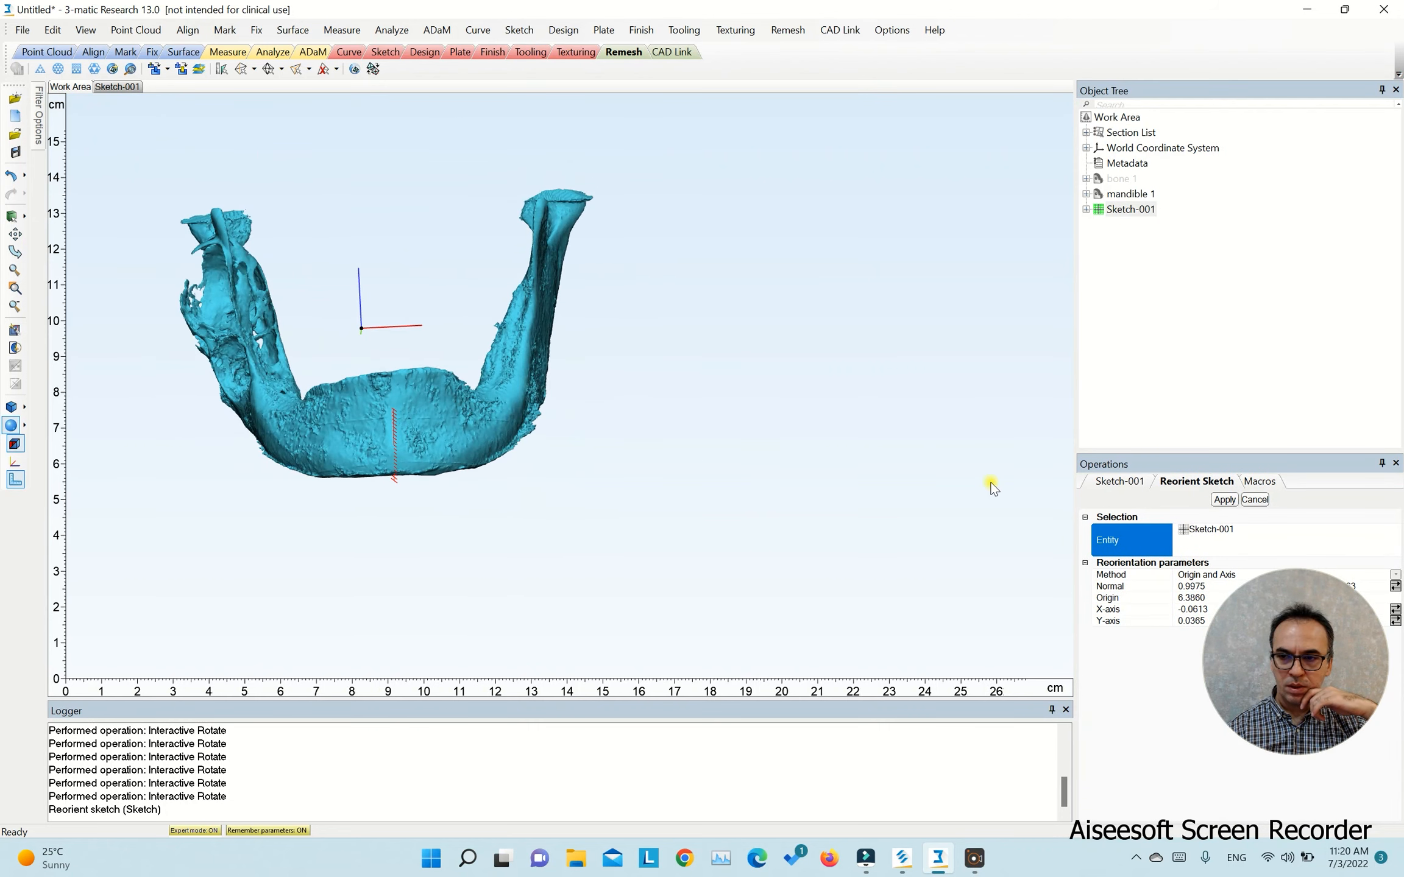
pyautogui.moveTo(1301, 634); pyautogui.dragTo(1263, 736)
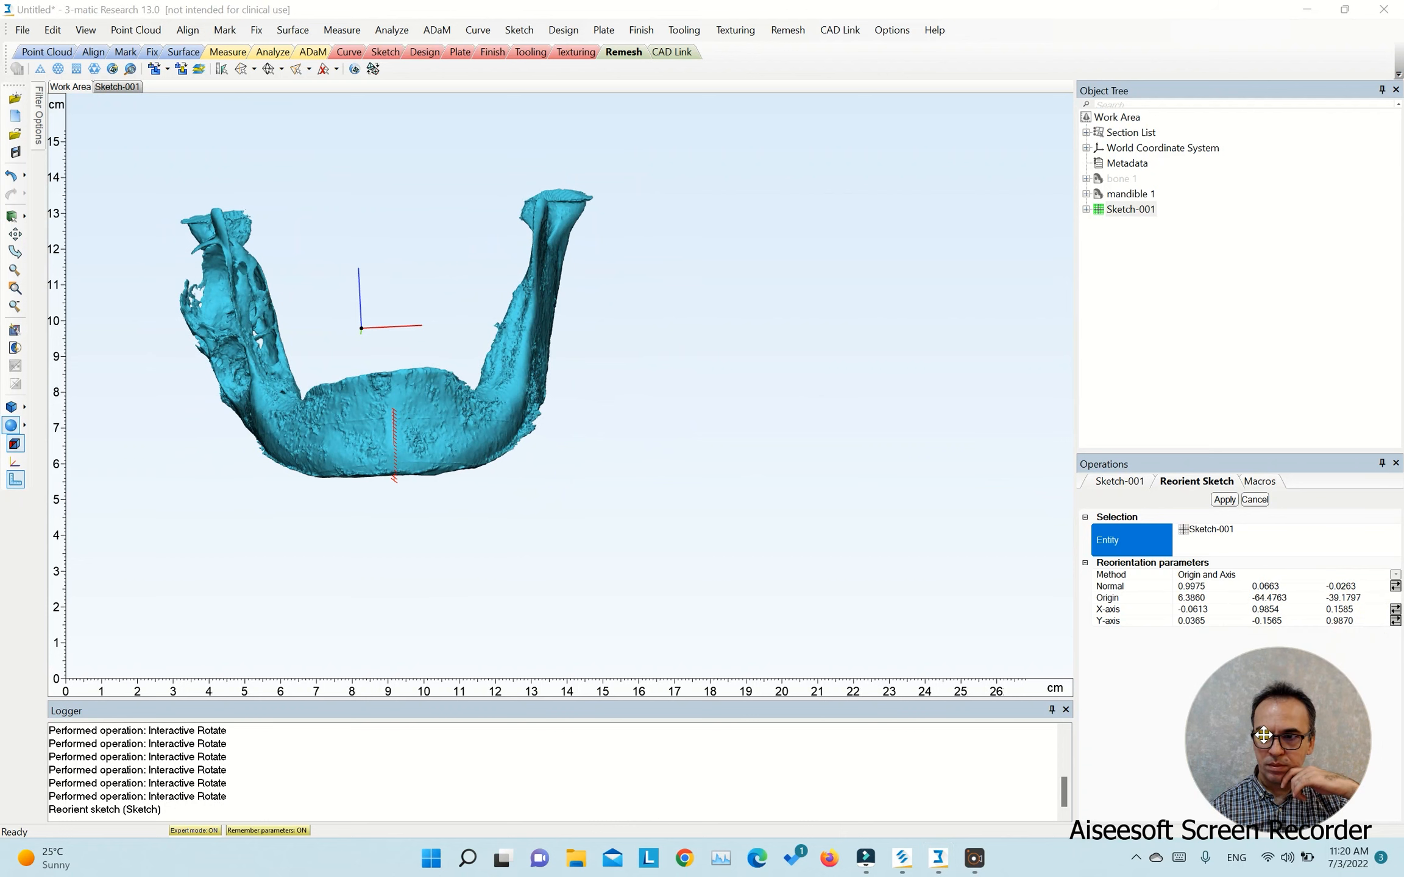
pyautogui.click(1208, 576)
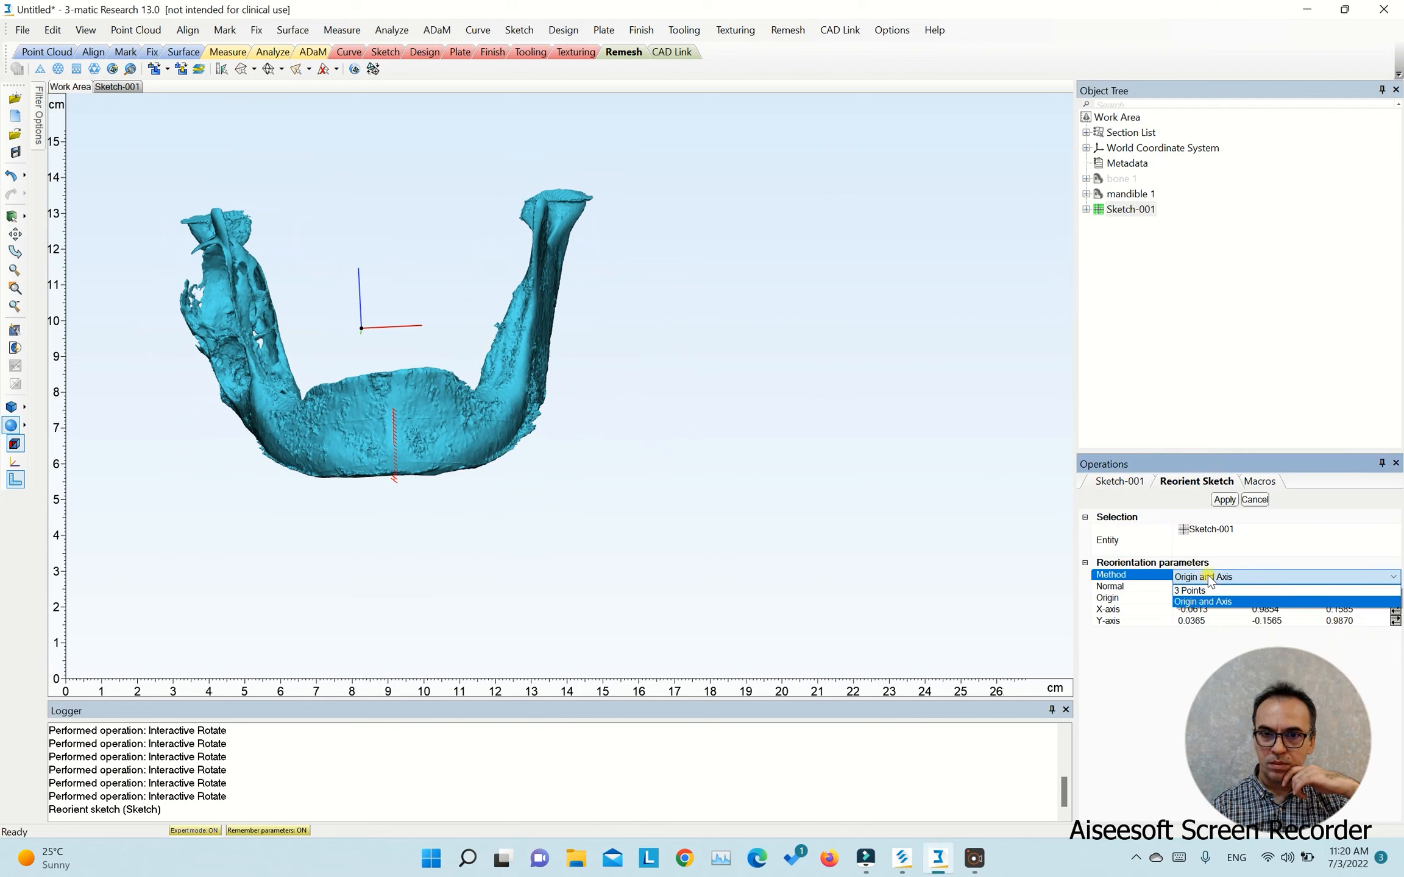
pyautogui.click(1207, 601)
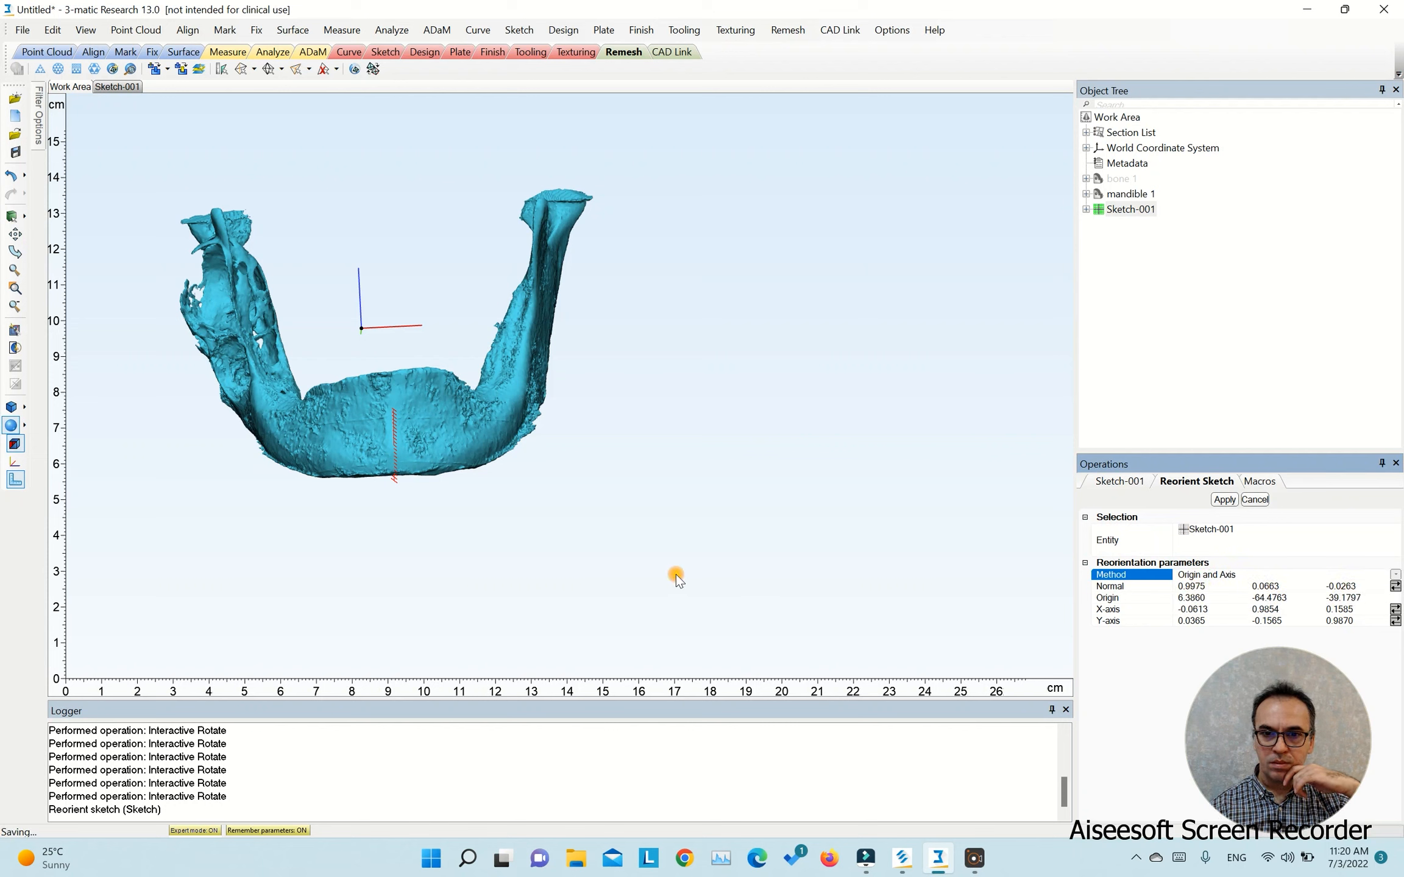
# Step: Set the first component of Sketch-001's X-axis to 0 and the second to 1 in the reorientation parameters
pyautogui.moveTo(470, 489); pyautogui.dragTo(465, 545, button='right')
pyautogui.moveTo(548, 507)
pyautogui.mouseDown(button='right')
pyautogui.moveTo(588, 486)
pyautogui.moveTo(476, 508)
pyautogui.moveTo(549, 509)
pyautogui.mouseUp(button='right')
pyautogui.scroll(-5, 589, 485)
pyautogui.scroll(4, 581, 497)
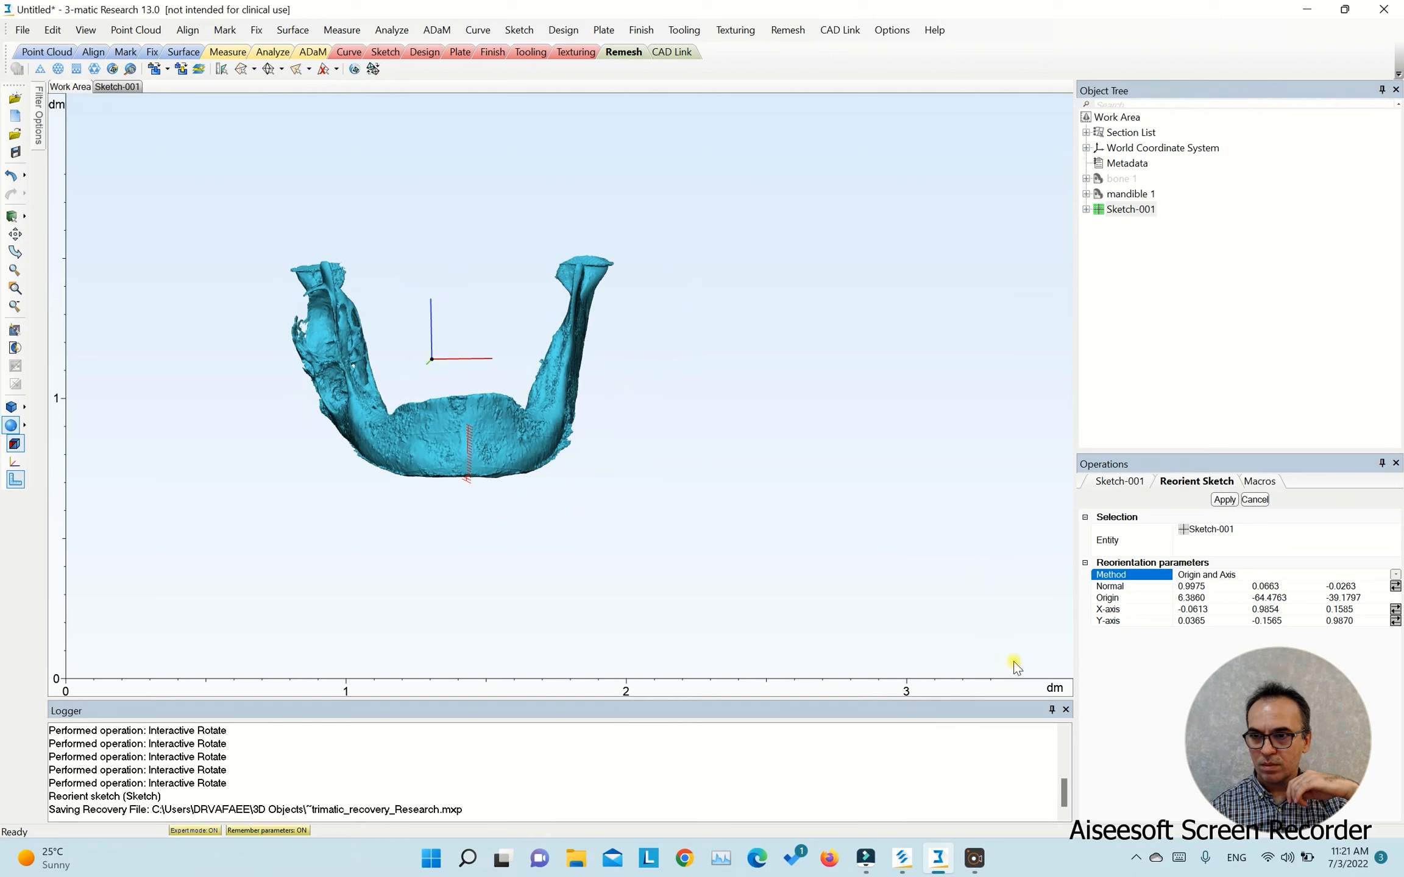
pyautogui.doubleClick(1273, 610)
pyautogui.write('1')
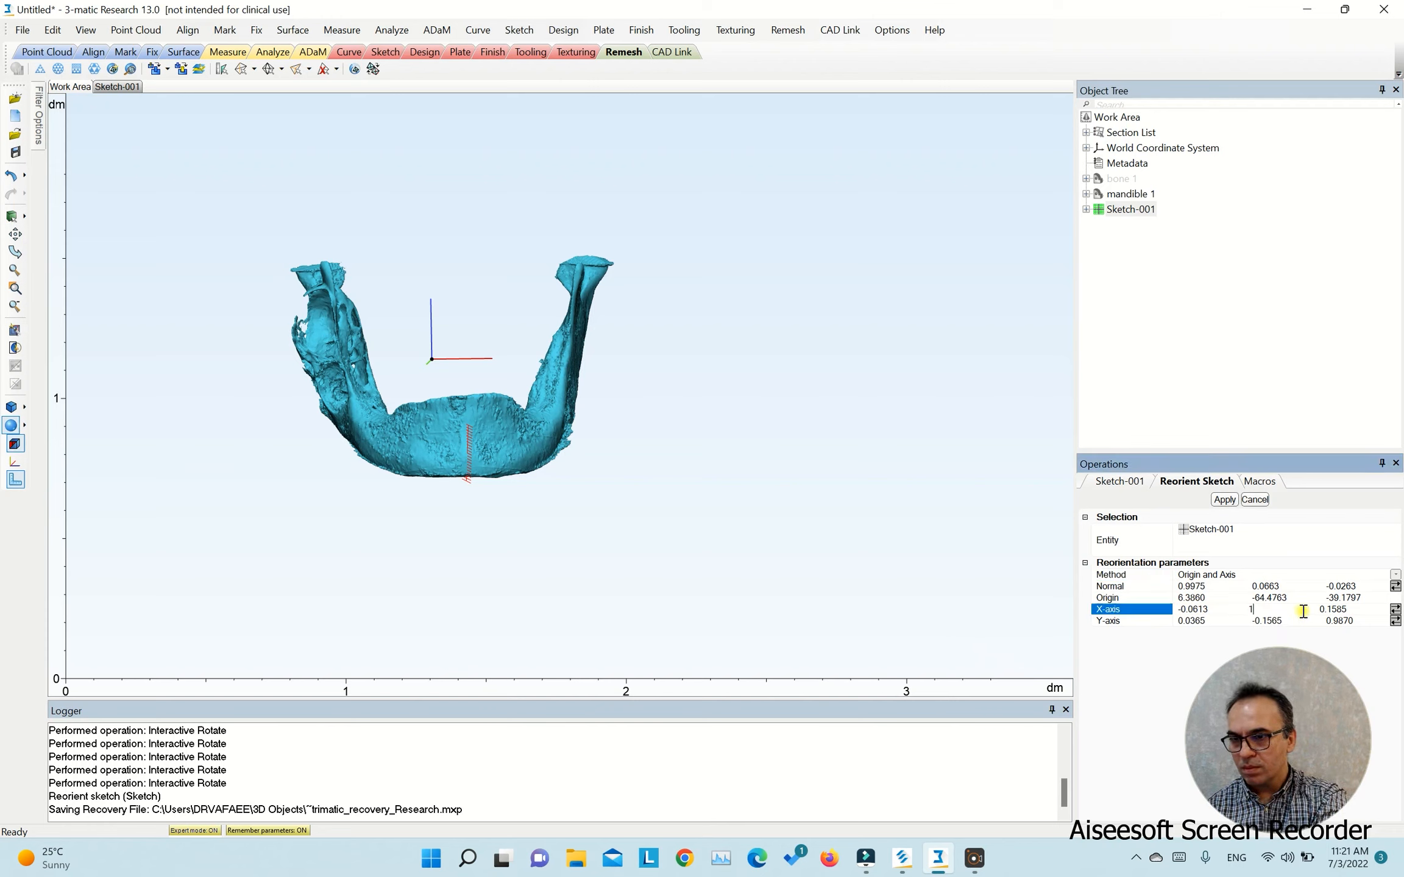
pyautogui.press('Return')
pyautogui.doubleClick(1195, 610)
pyautogui.write('0')
pyautogui.doubleClick(1269, 610)
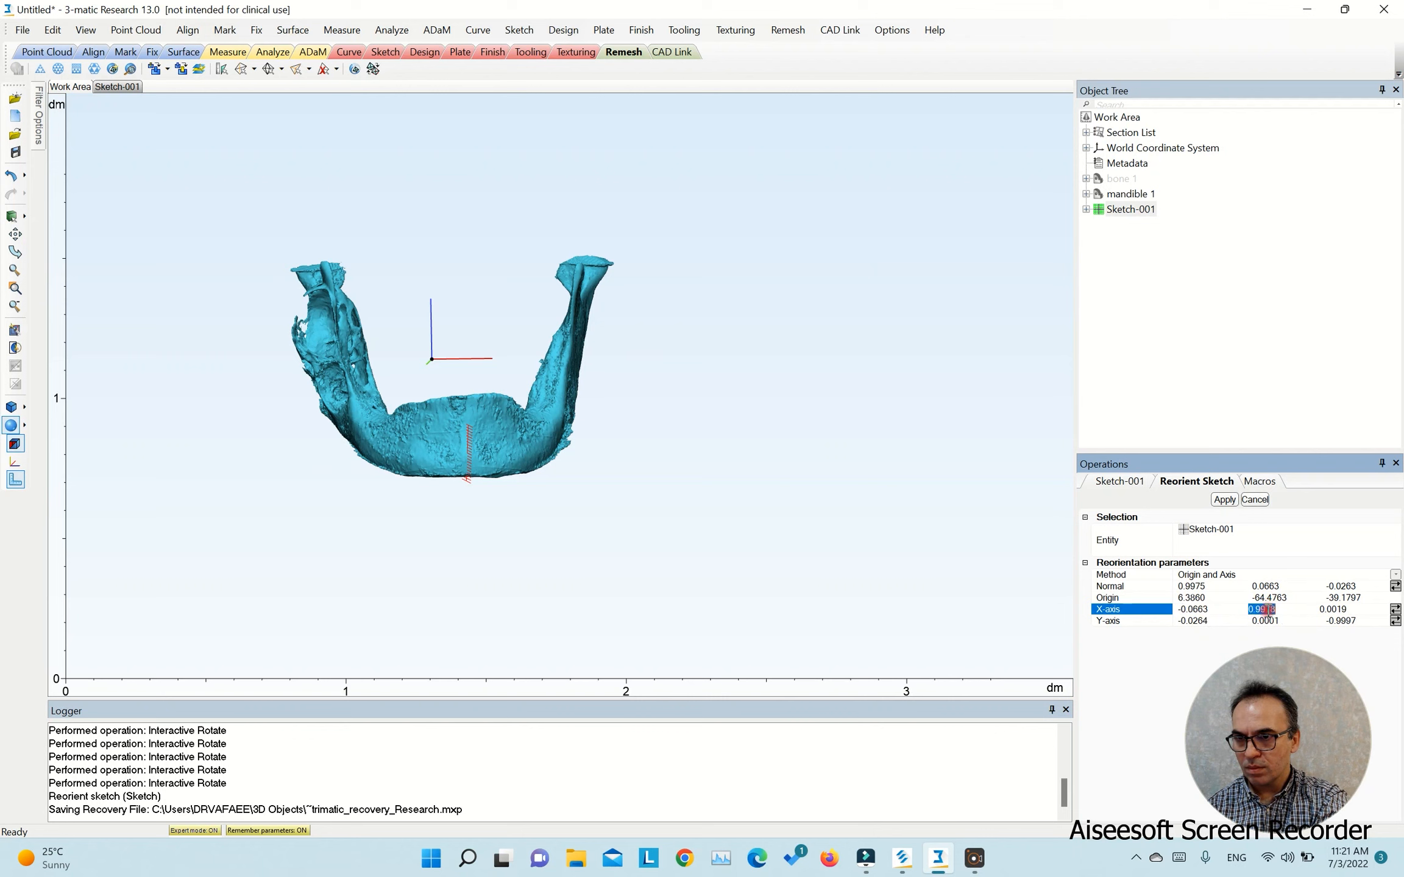
pyautogui.doubleClick(1329, 610)
pyautogui.moveTo(668, 521); pyautogui.dragTo(670, 521, button='right')
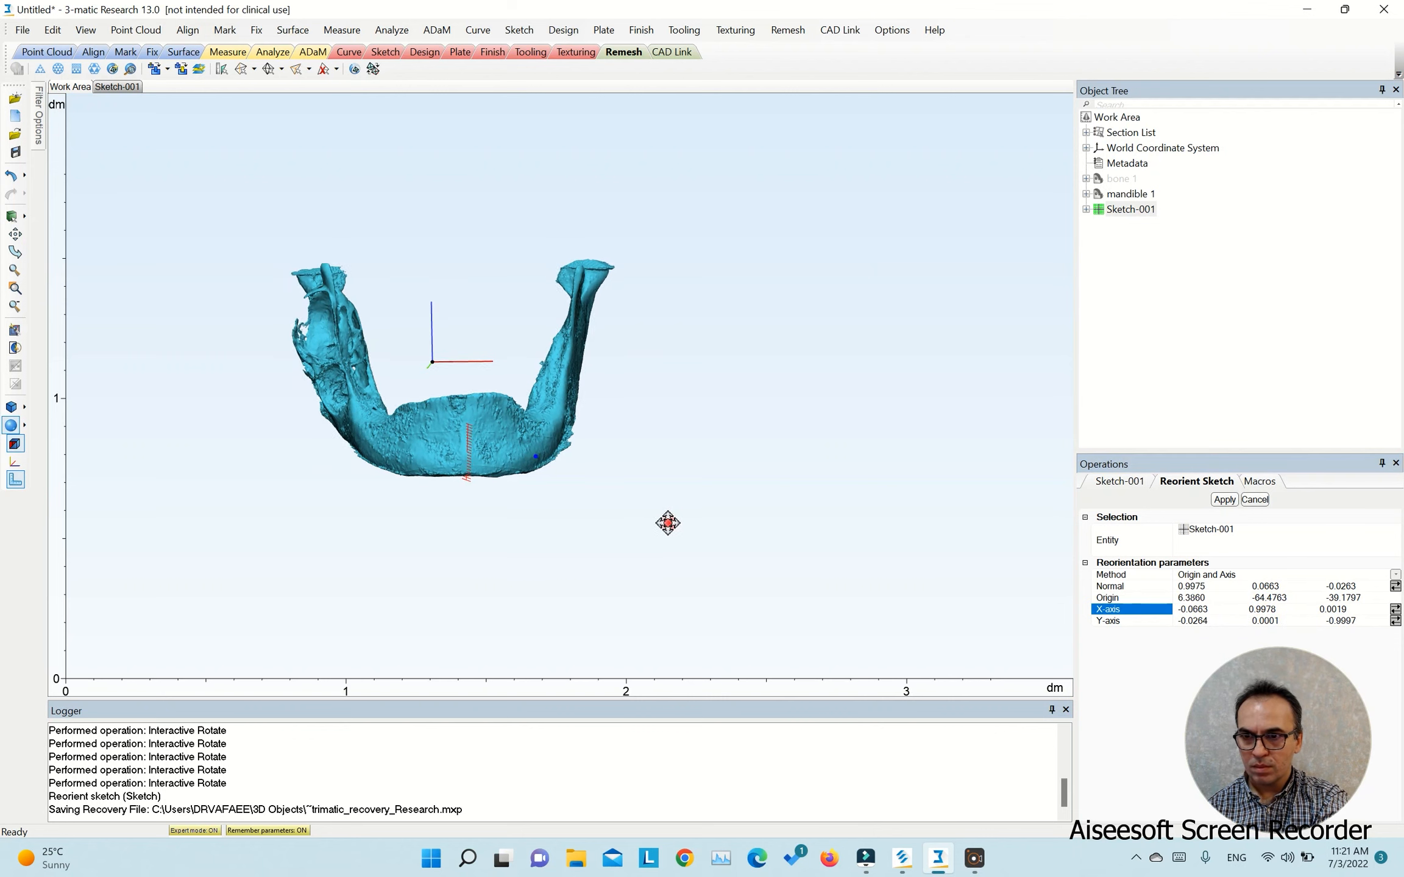
# Step: Set the Y-axis of Sketch-001 to 0, 0, 1 in the reorientation parameters
pyautogui.click(1195, 609)
pyautogui.click(1213, 644)
pyautogui.click(1199, 620)
pyautogui.write('0')
pyautogui.click(1270, 621)
pyautogui.write('0')
pyautogui.click(1331, 622)
pyautogui.write('1')
pyautogui.click(1359, 600)
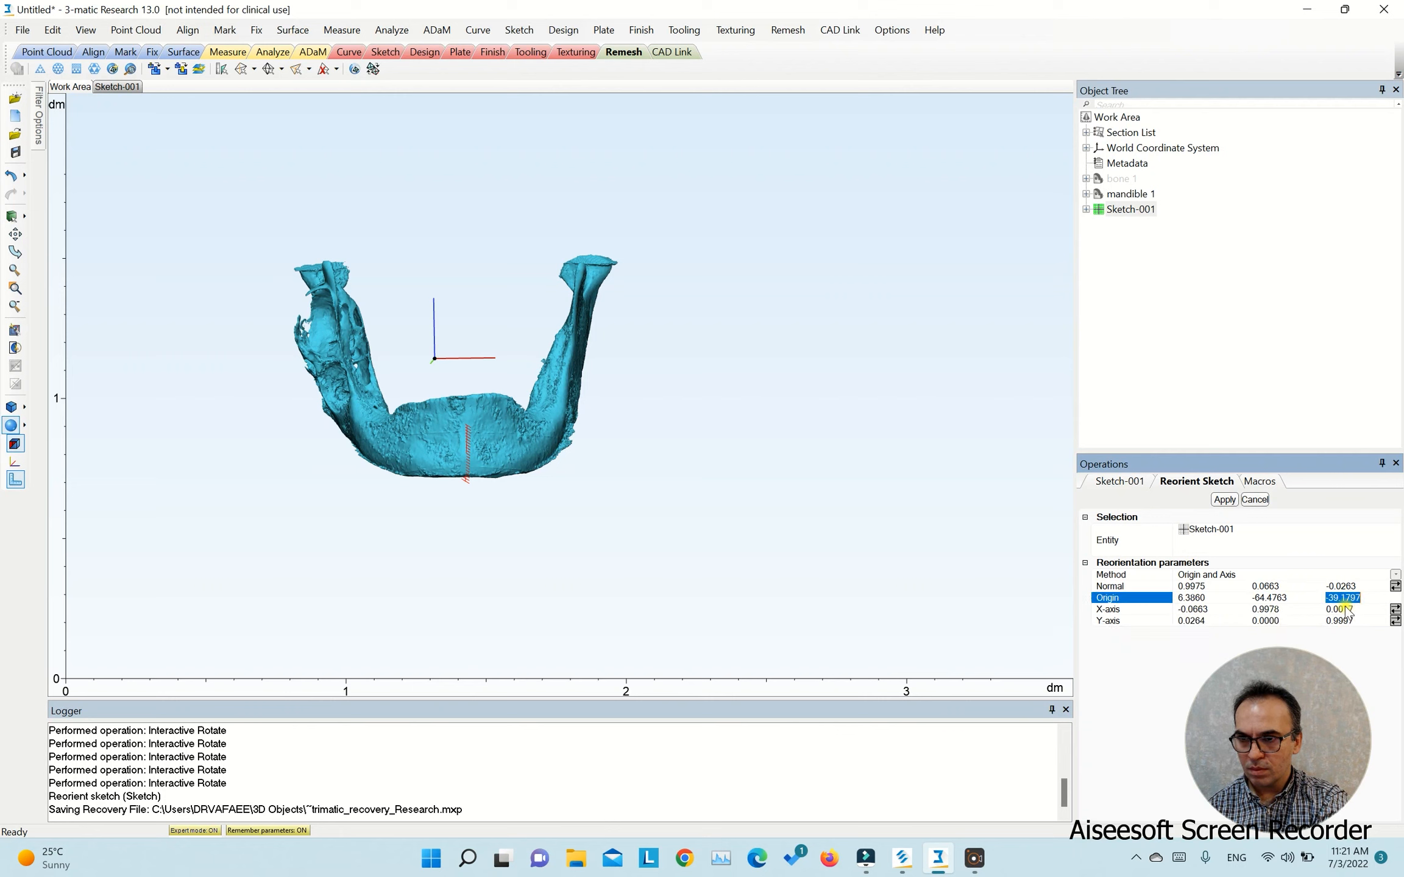
# Step: Set the normal of Sketch-001 to 1, 0, 0 so the plane stands exactly perpendicular to the world X direction
pyautogui.click(1189, 585)
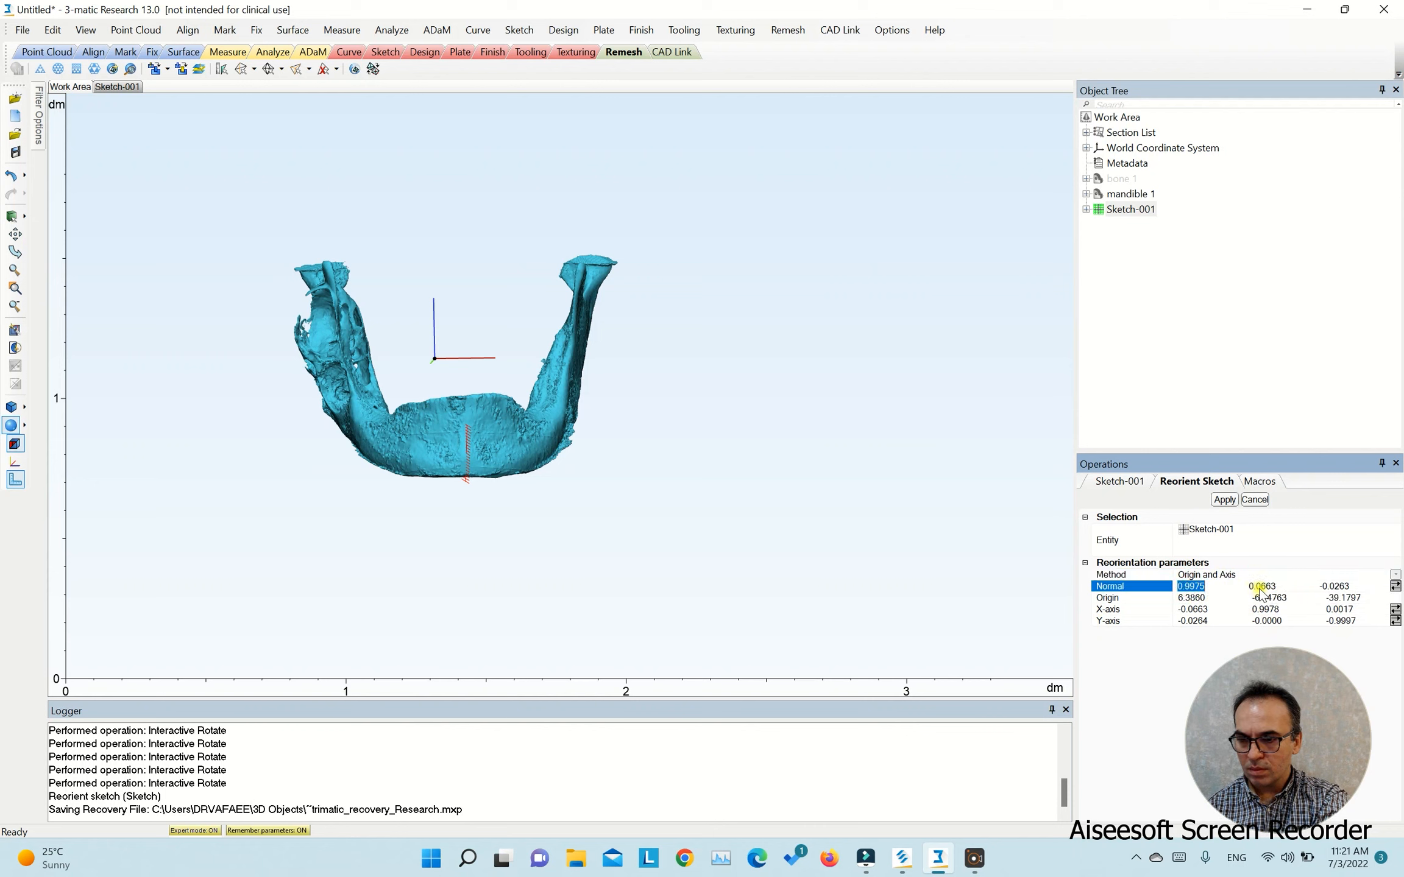
pyautogui.write('1')
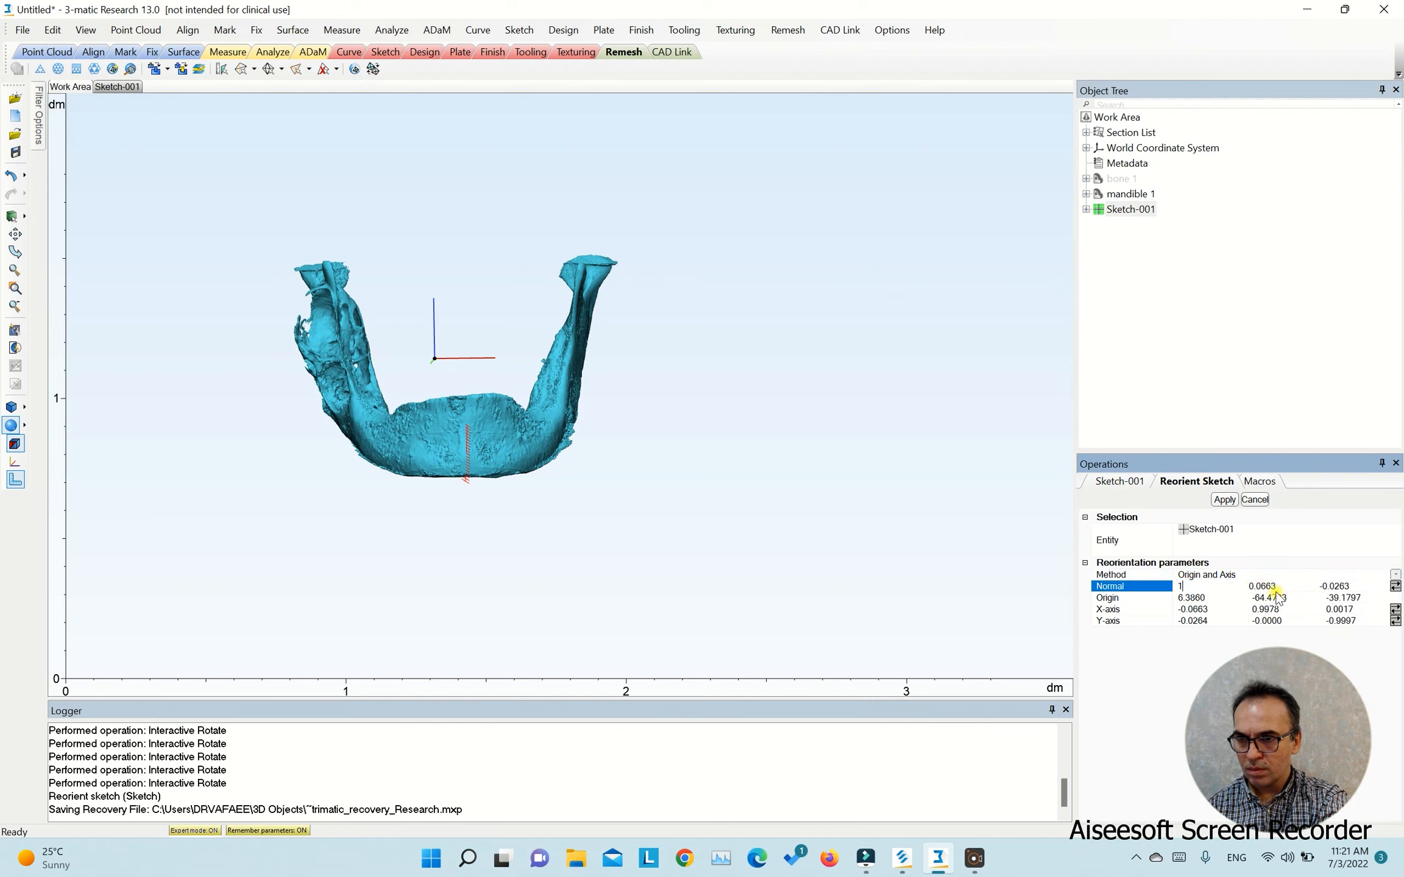
pyautogui.click(1262, 586)
pyautogui.click(1328, 585)
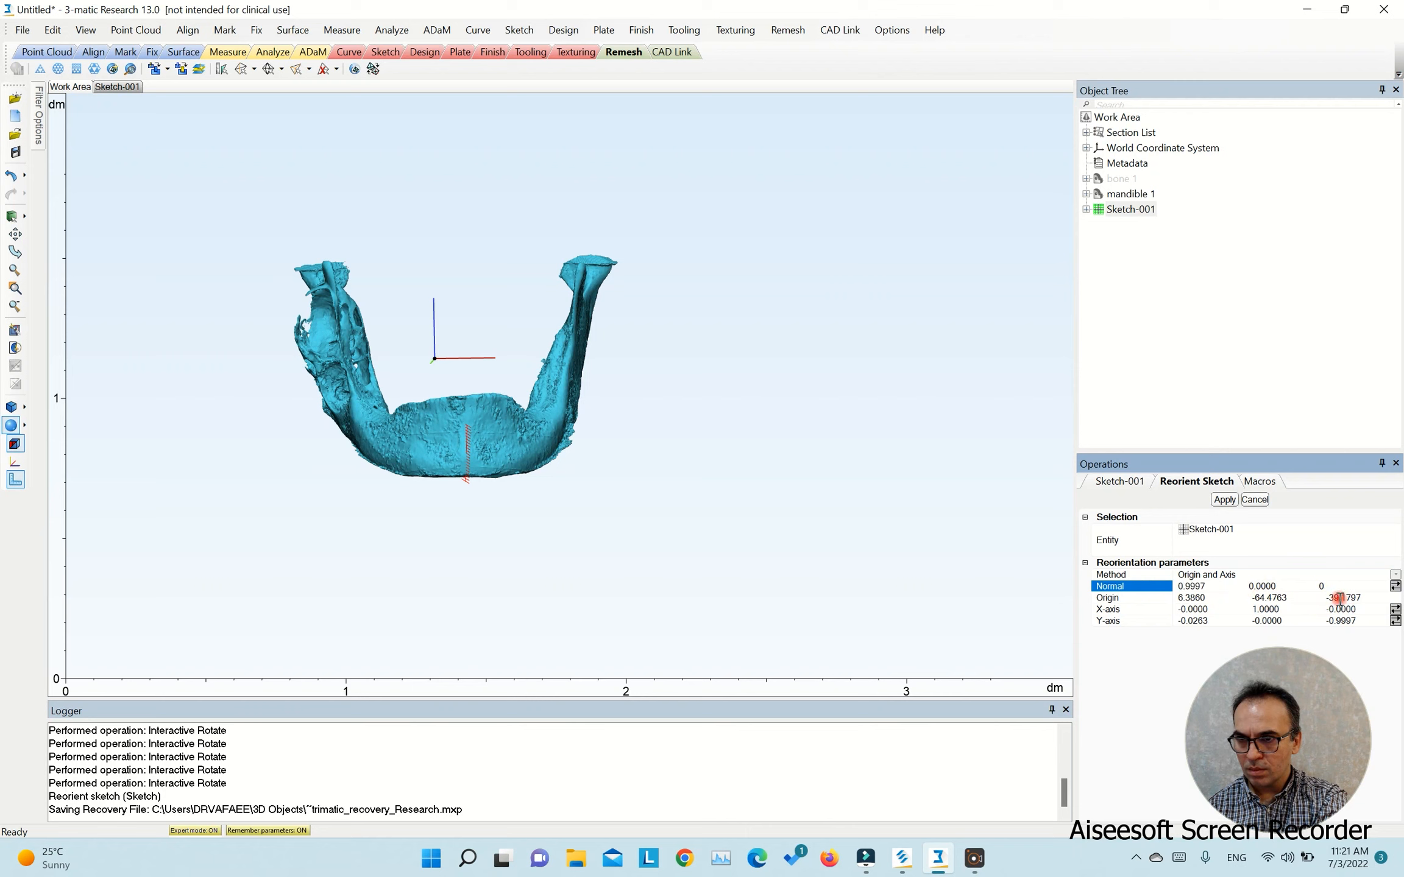
pyautogui.click(1339, 599)
# Step: Cut mandible 1 with Sketch-001 as the cutting entity, creating new parts and keeping the original
pyautogui.moveTo(469, 460); pyautogui.dragTo(452, 478, button='right')
pyautogui.scroll(5, 452, 479)
pyautogui.scroll(-2, 463, 477)
pyautogui.scroll(-3, 469, 472)
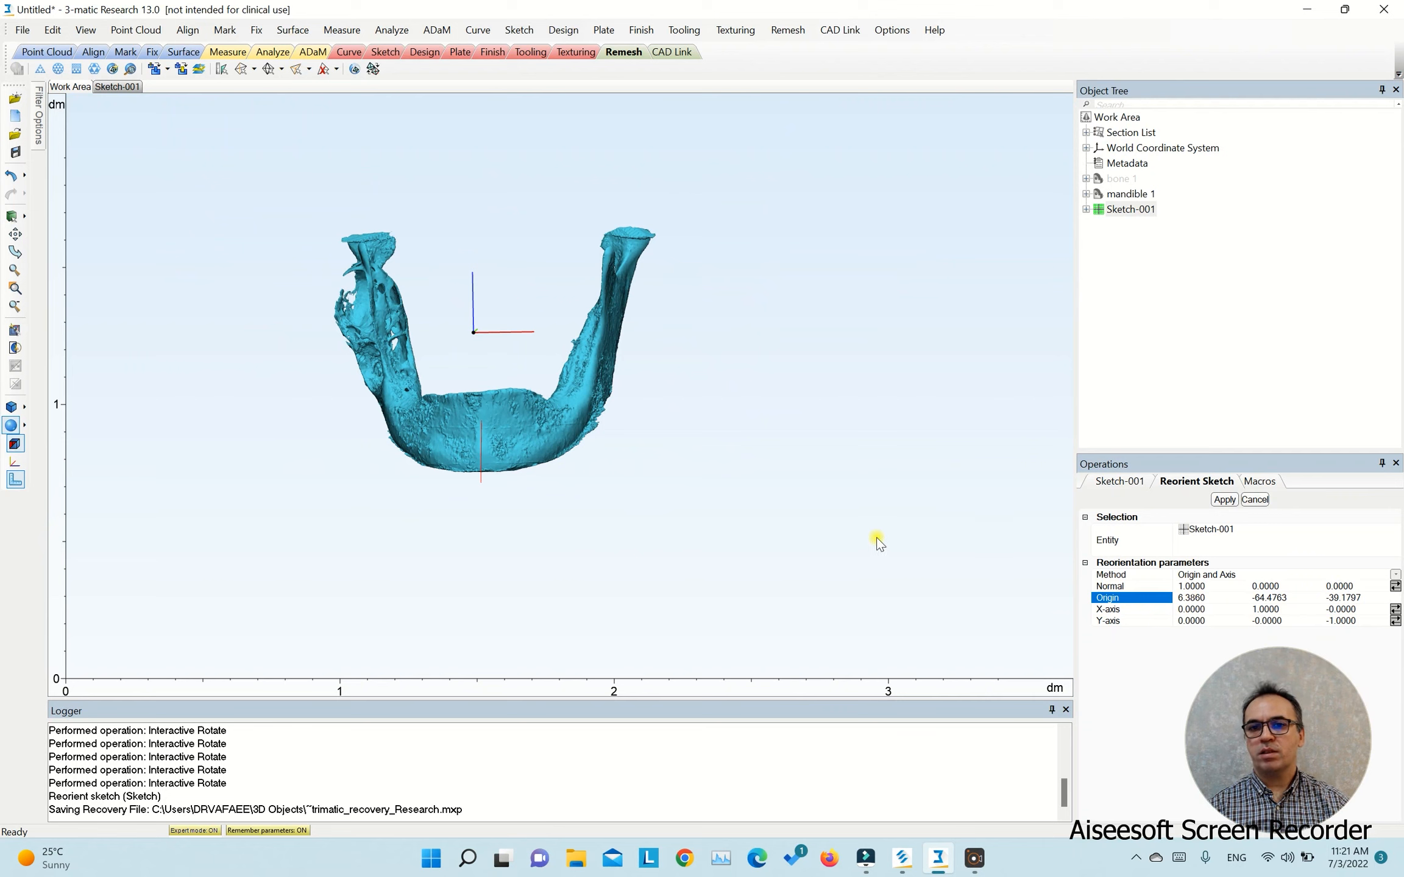
pyautogui.moveTo(487, 491)
pyautogui.mouseDown(button='right')
pyautogui.moveTo(605, 445)
pyautogui.moveTo(517, 452)
pyautogui.moveTo(458, 489)
pyautogui.moveTo(510, 486)
pyautogui.moveTo(480, 633)
pyautogui.moveTo(474, 314)
pyautogui.moveTo(474, 517)
pyautogui.moveTo(471, 491)
pyautogui.mouseUp(button='right')
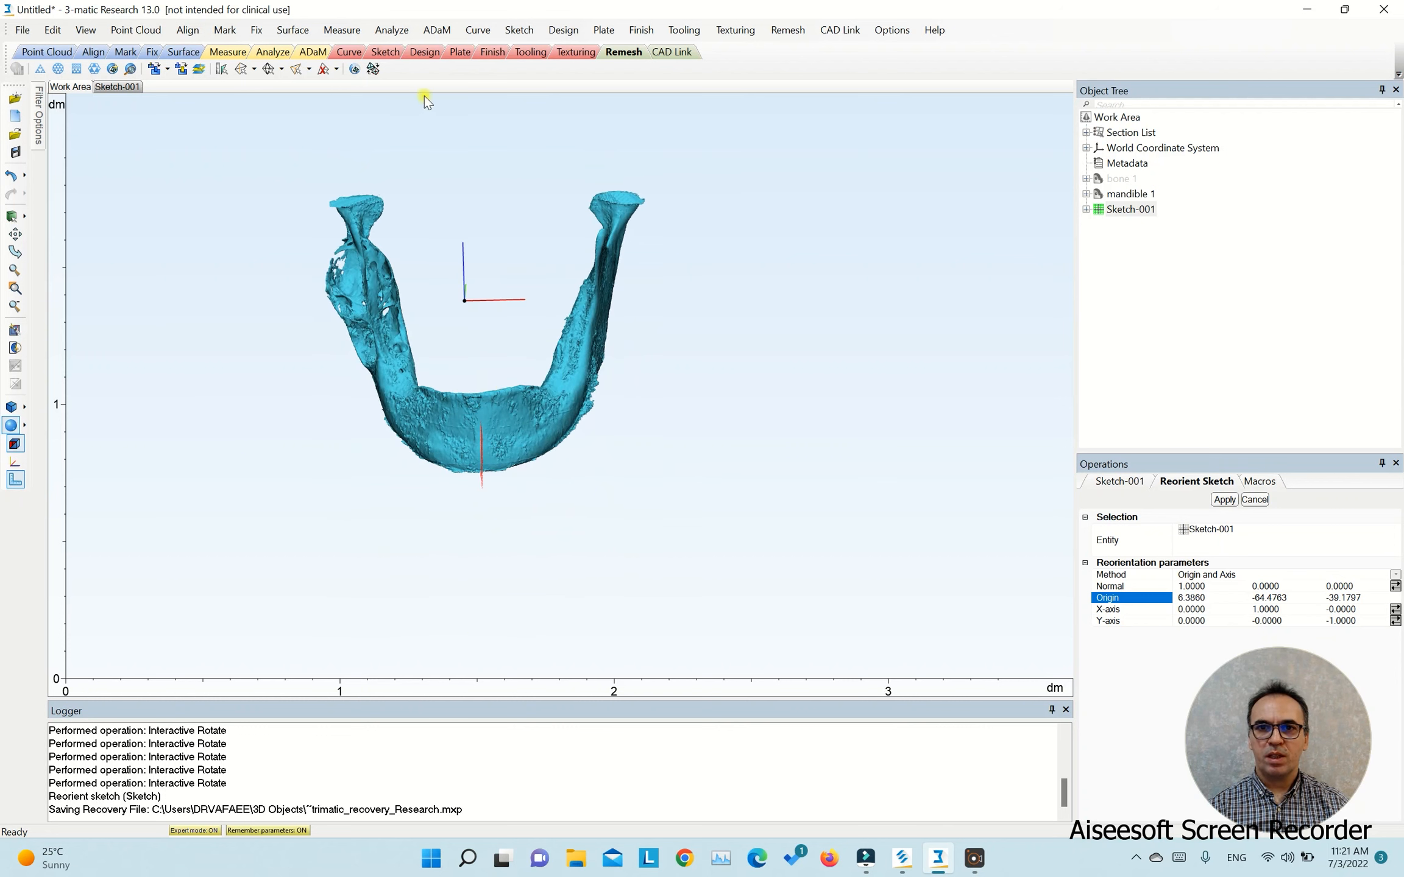
pyautogui.click(562, 30)
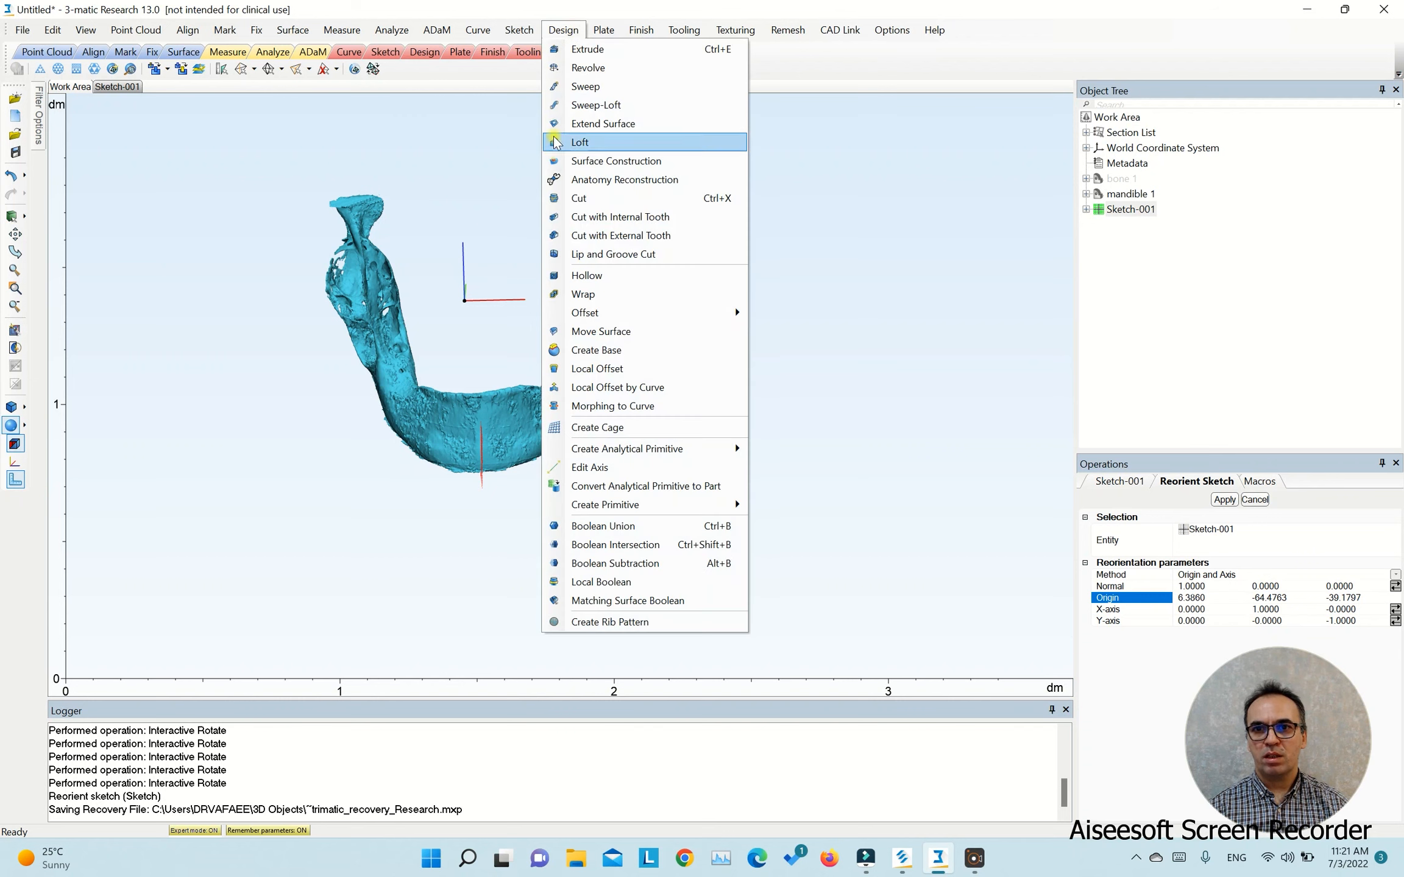
pyautogui.click(560, 200)
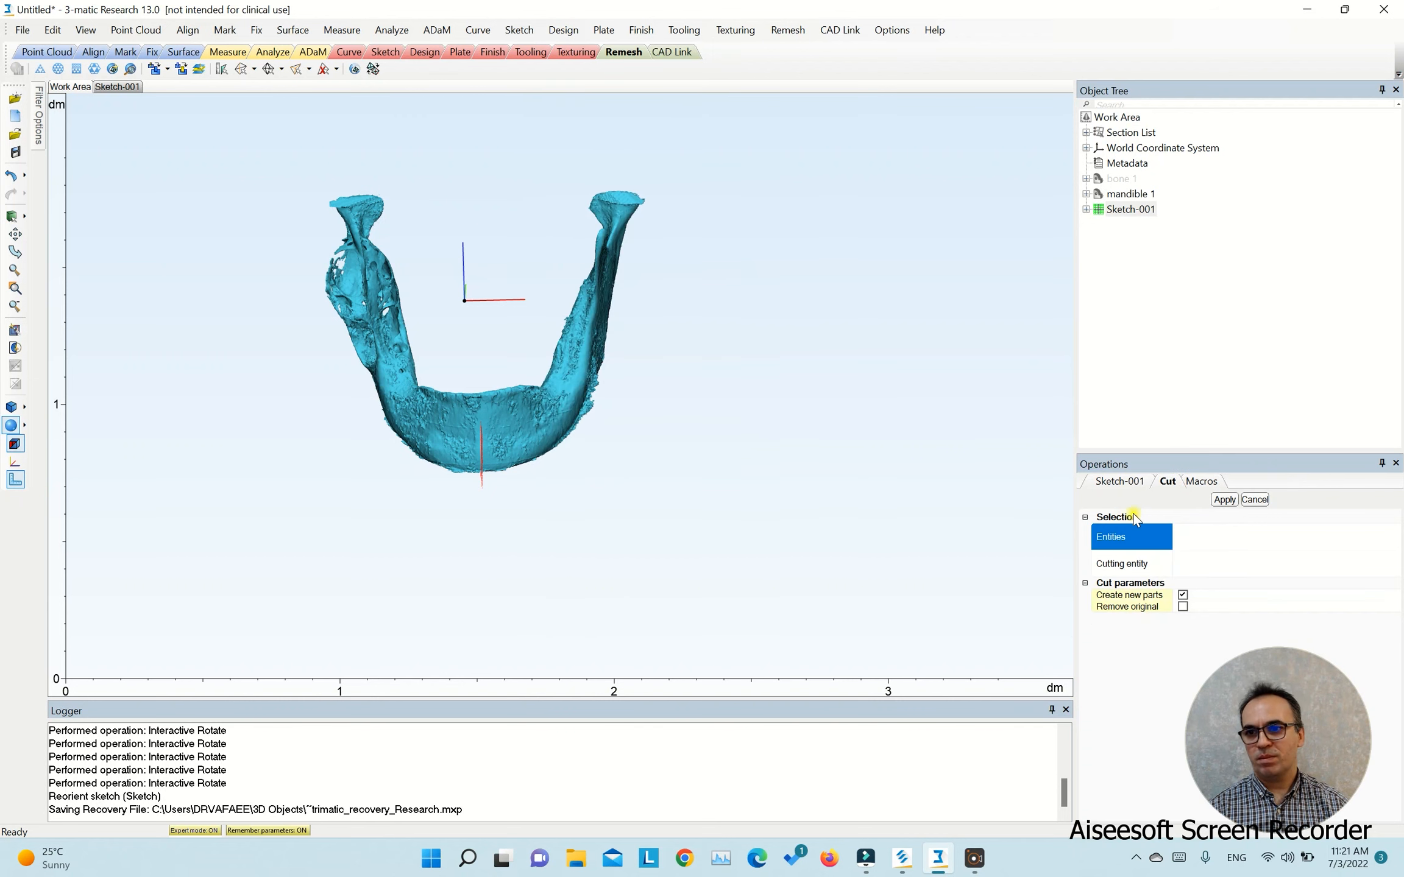
pyautogui.click(580, 405)
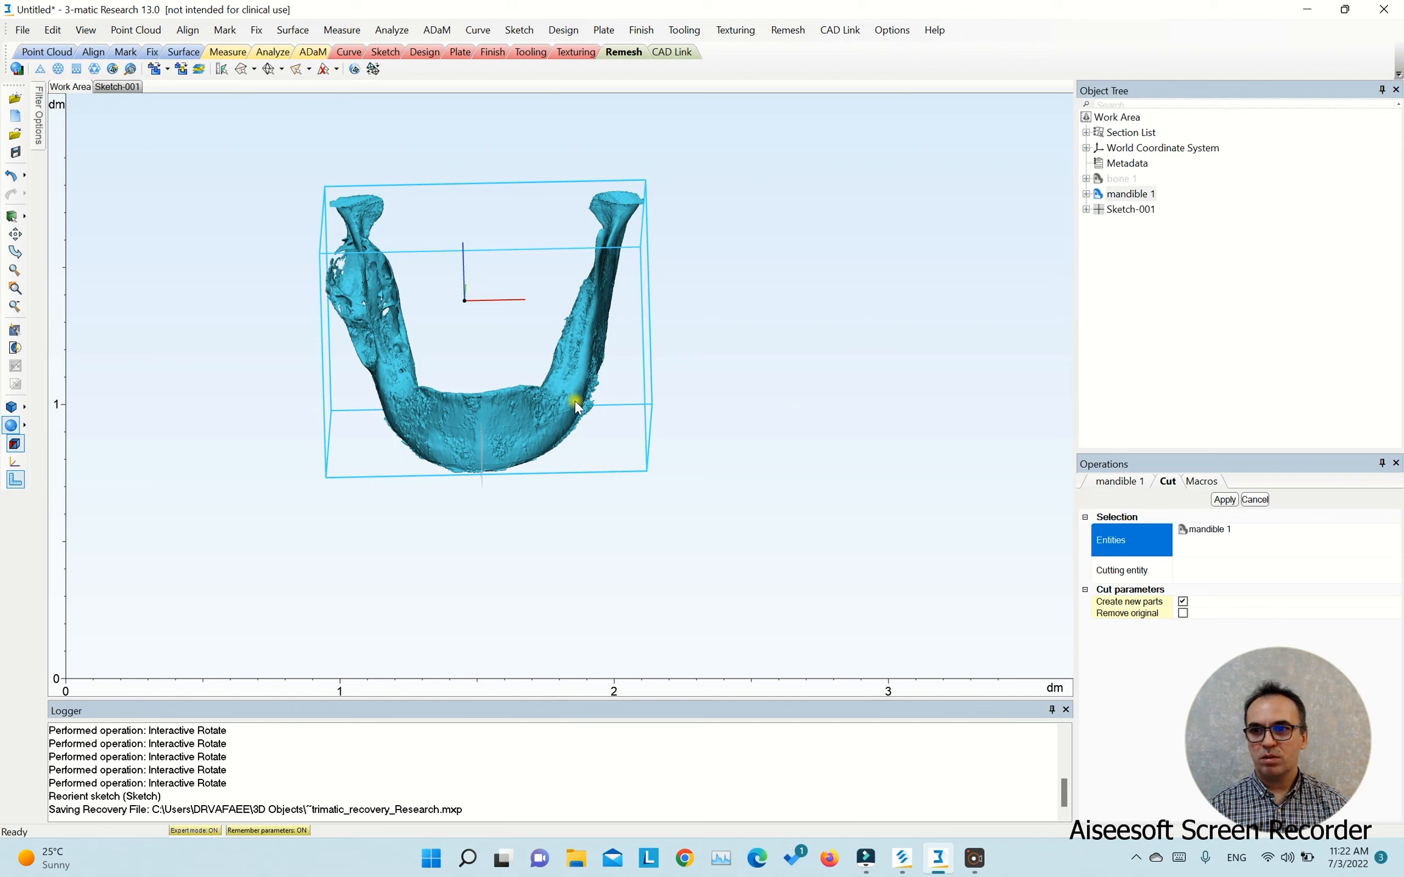
pyautogui.click(1148, 576)
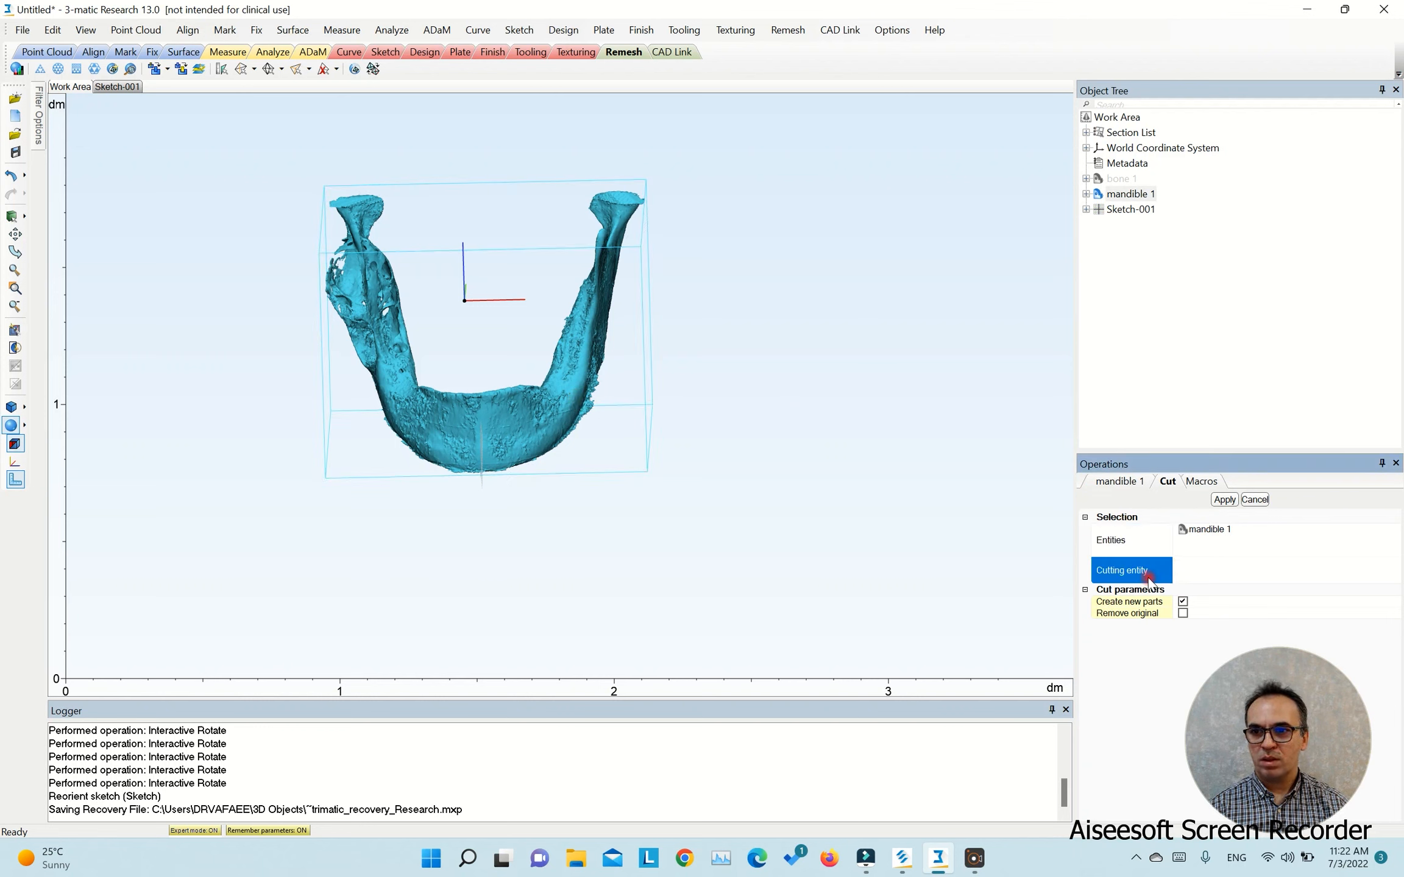
pyautogui.click(1129, 210)
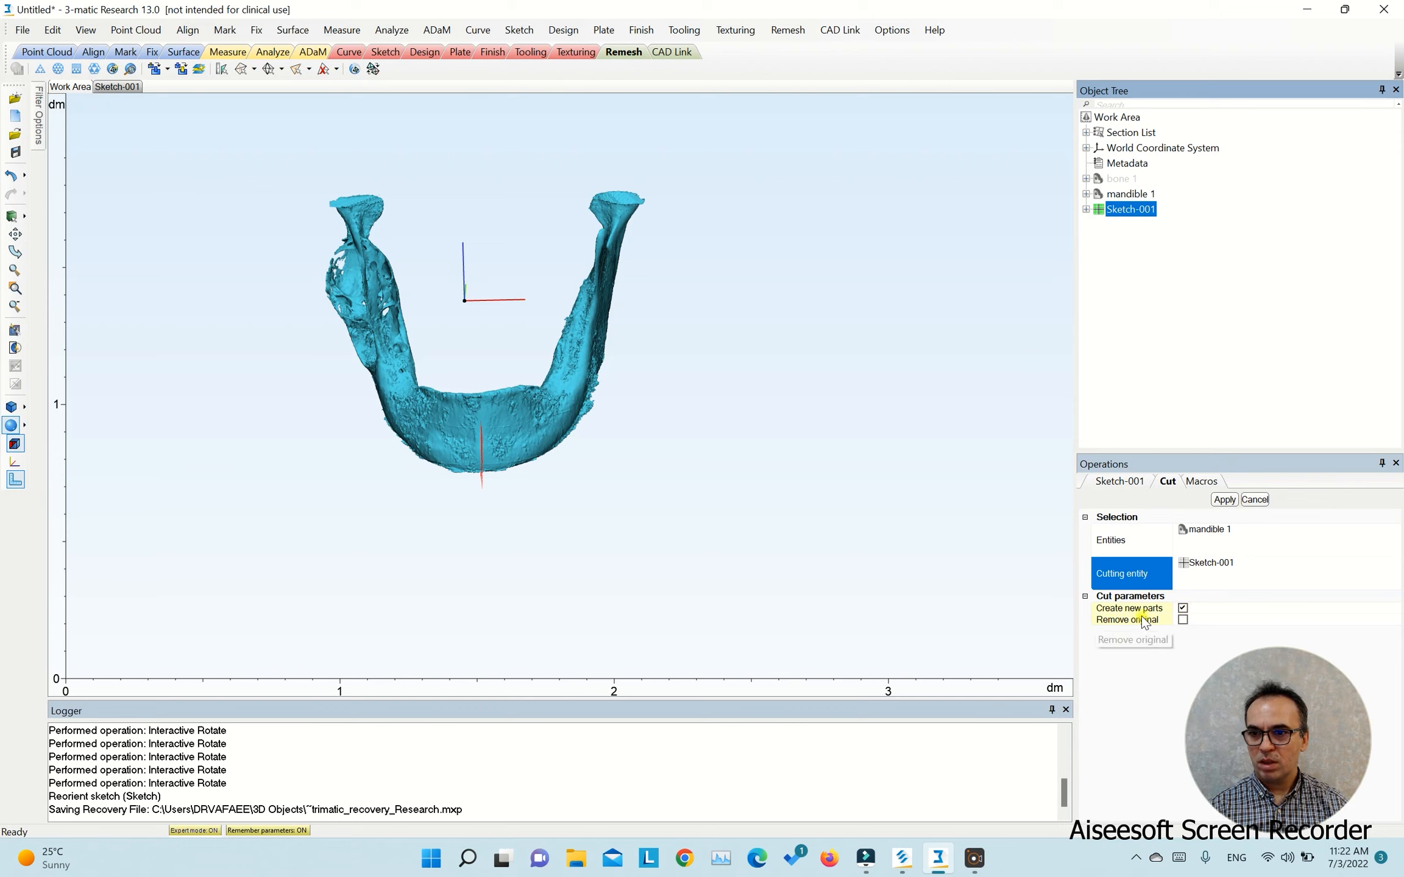
pyautogui.click(1223, 499)
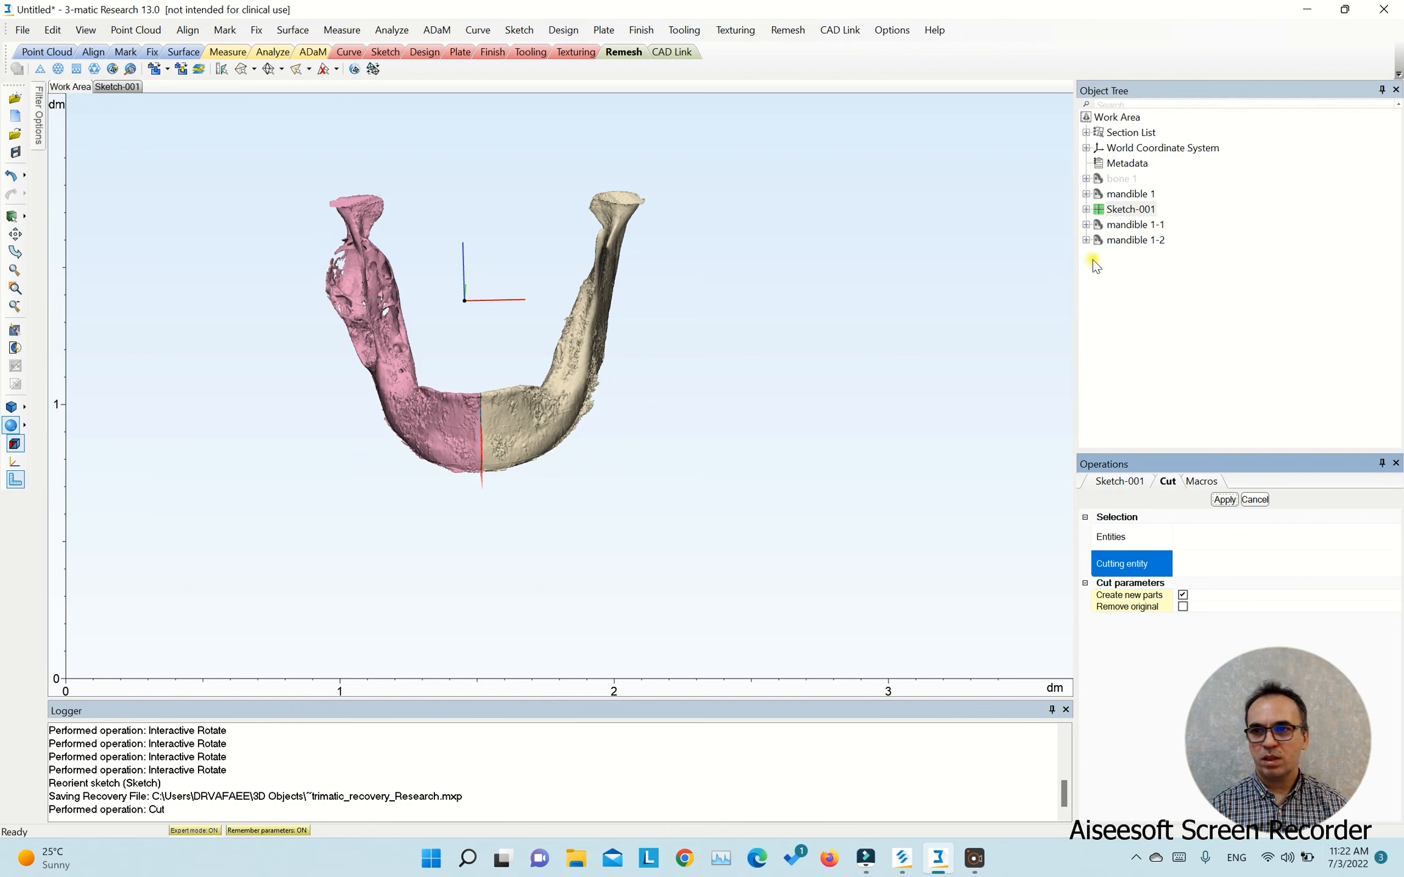
# Step: Rename the pink half with the damaged ramus, mandible 1-1, as "mandible Right"
pyautogui.click(1136, 225)
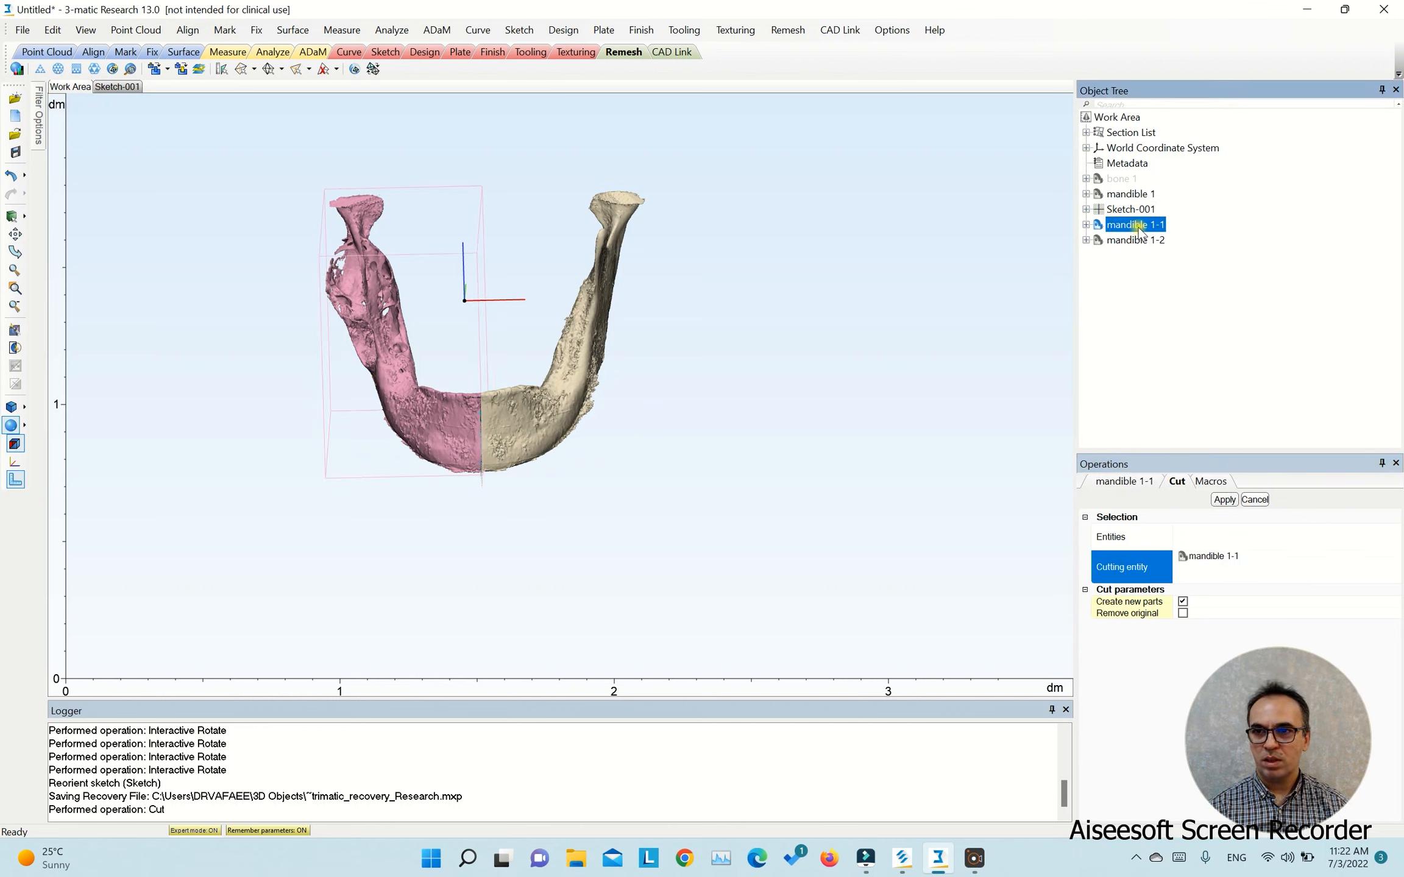
pyautogui.click(1151, 225)
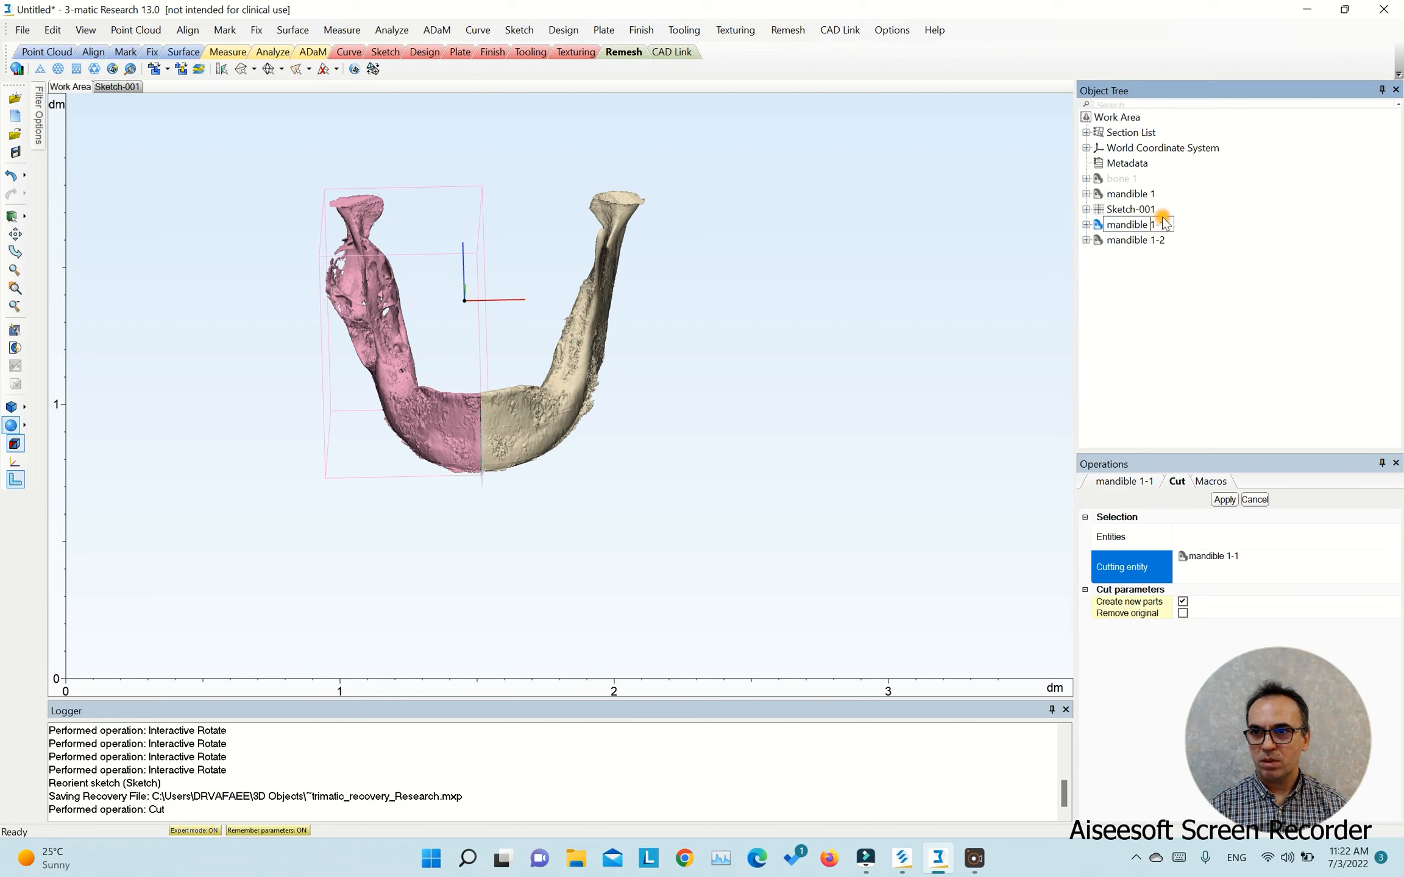
pyautogui.moveTo(1155, 227); pyautogui.dragTo(1186, 235)
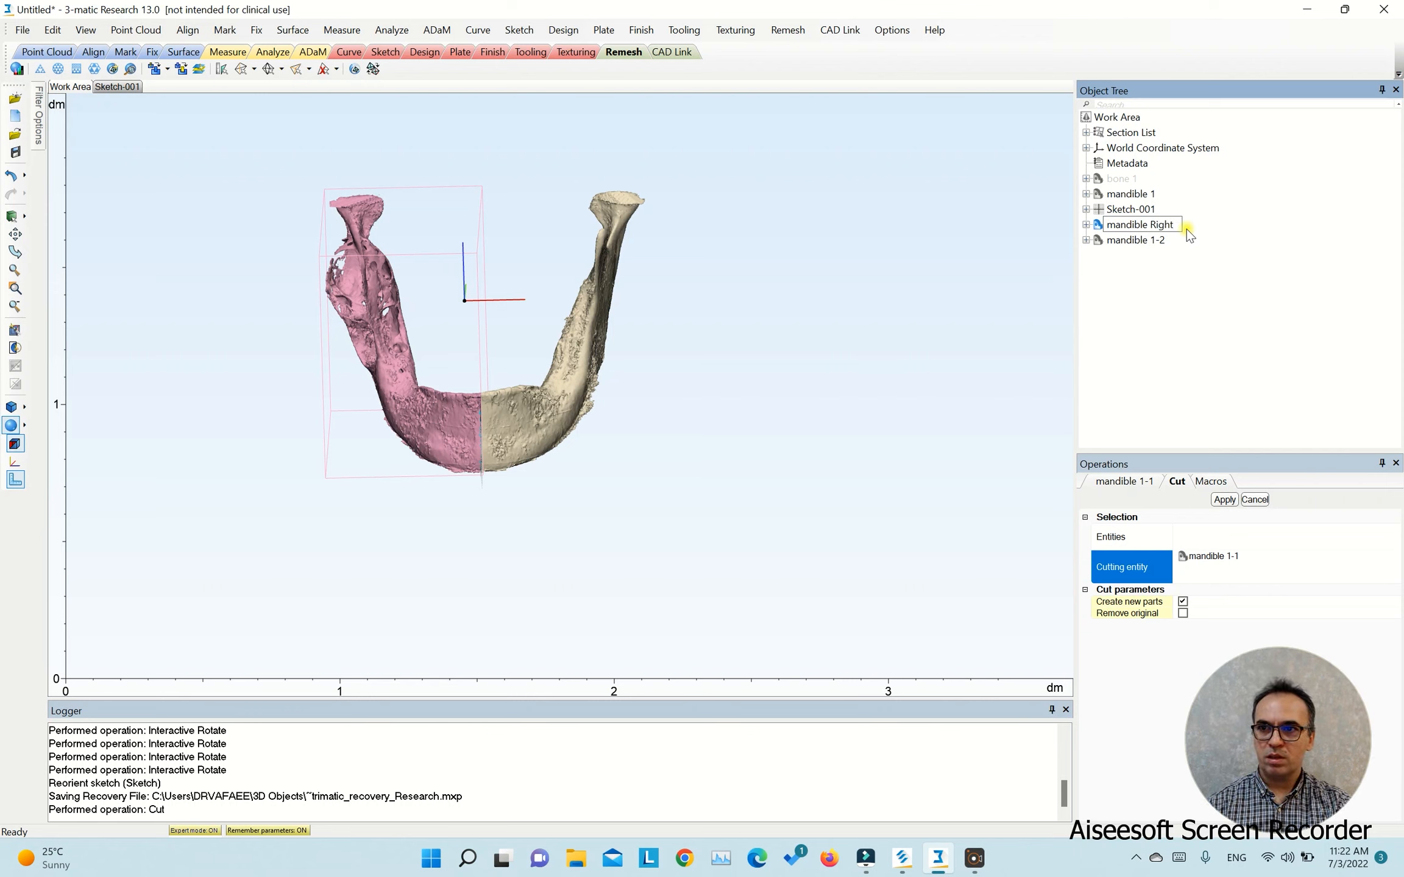
# Step: Rename the beige half with the intact ramus, mandible 1-2, as "mandible Left"
pyautogui.click(1161, 242)
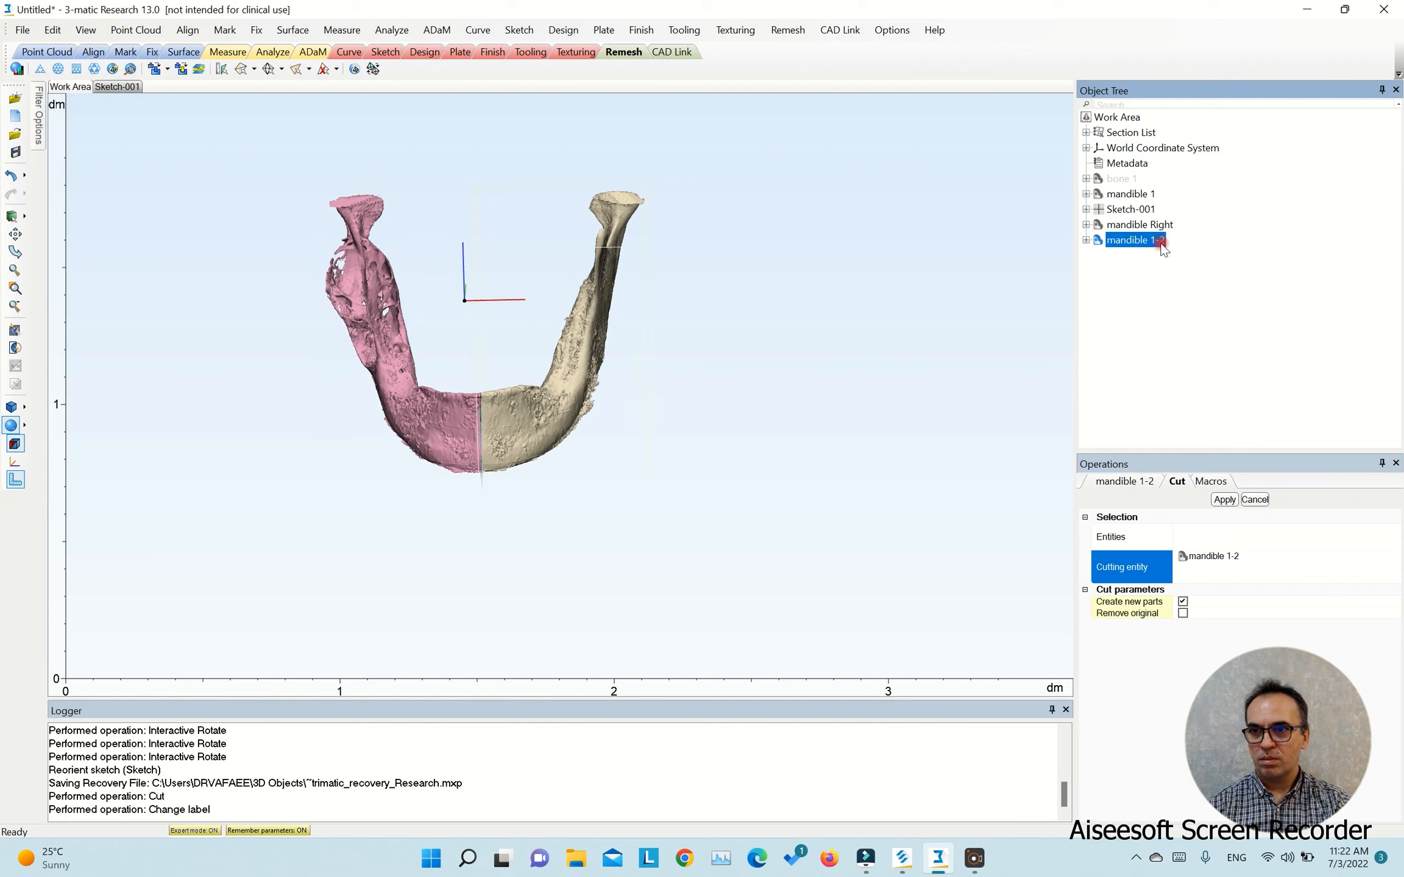
pyautogui.click(1162, 242)
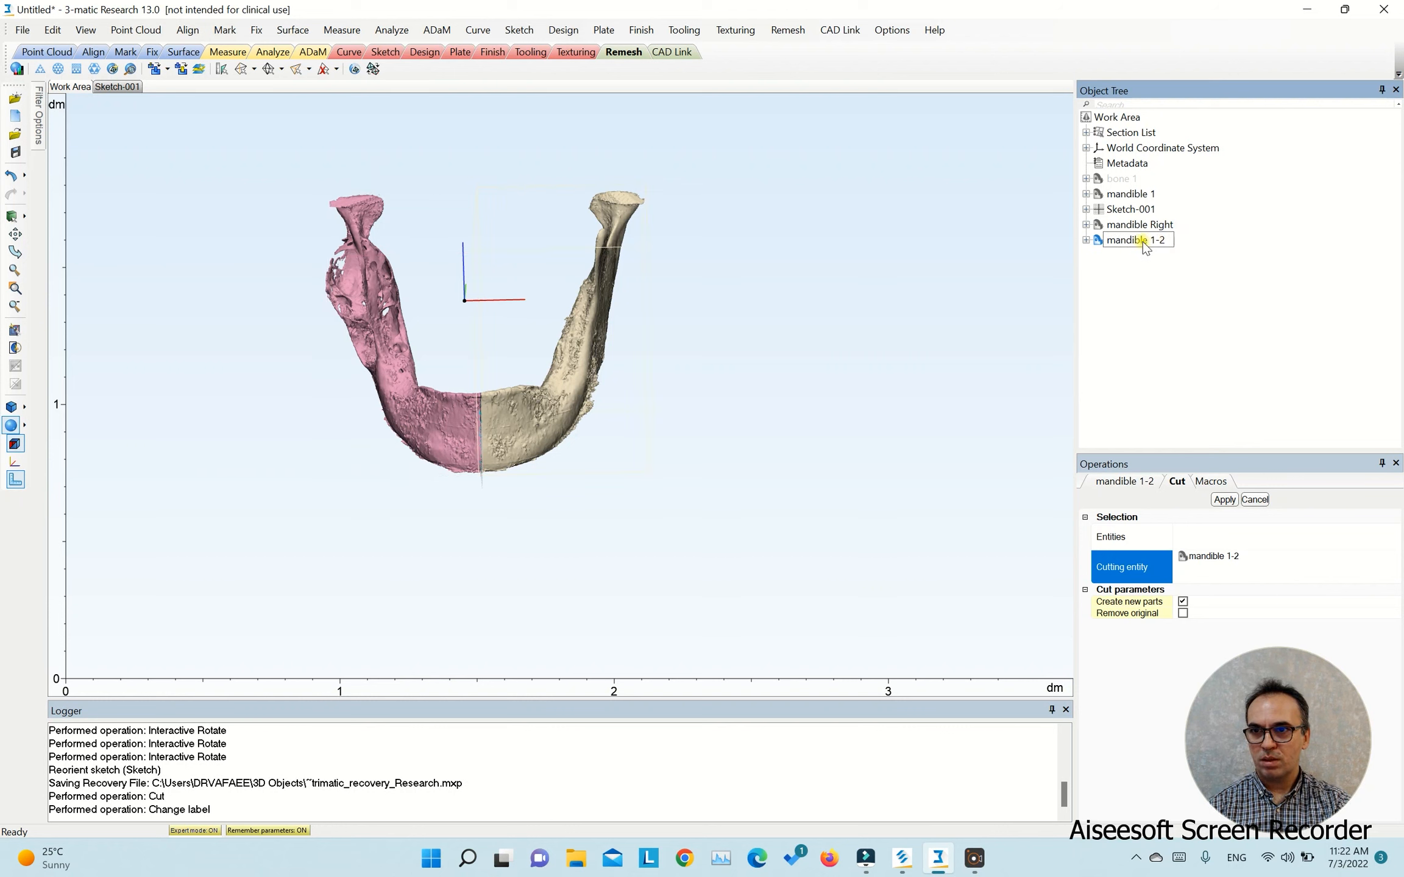
pyautogui.doubleClick(1158, 241)
pyautogui.hotkey('ctrl', 'a')
pyautogui.write('mandible ')
pyautogui.write('Les')
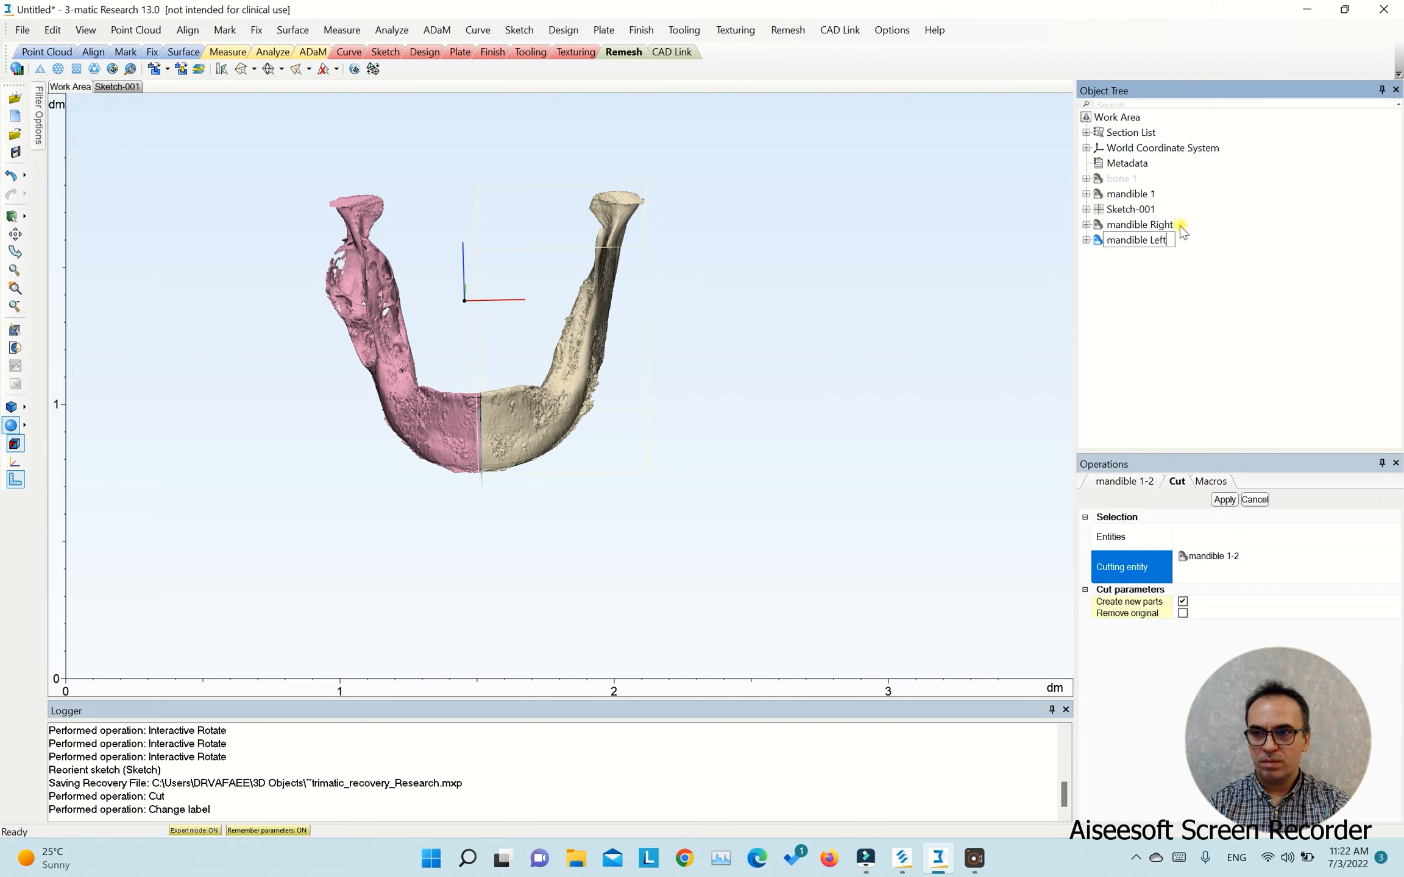
pyautogui.press('Return')
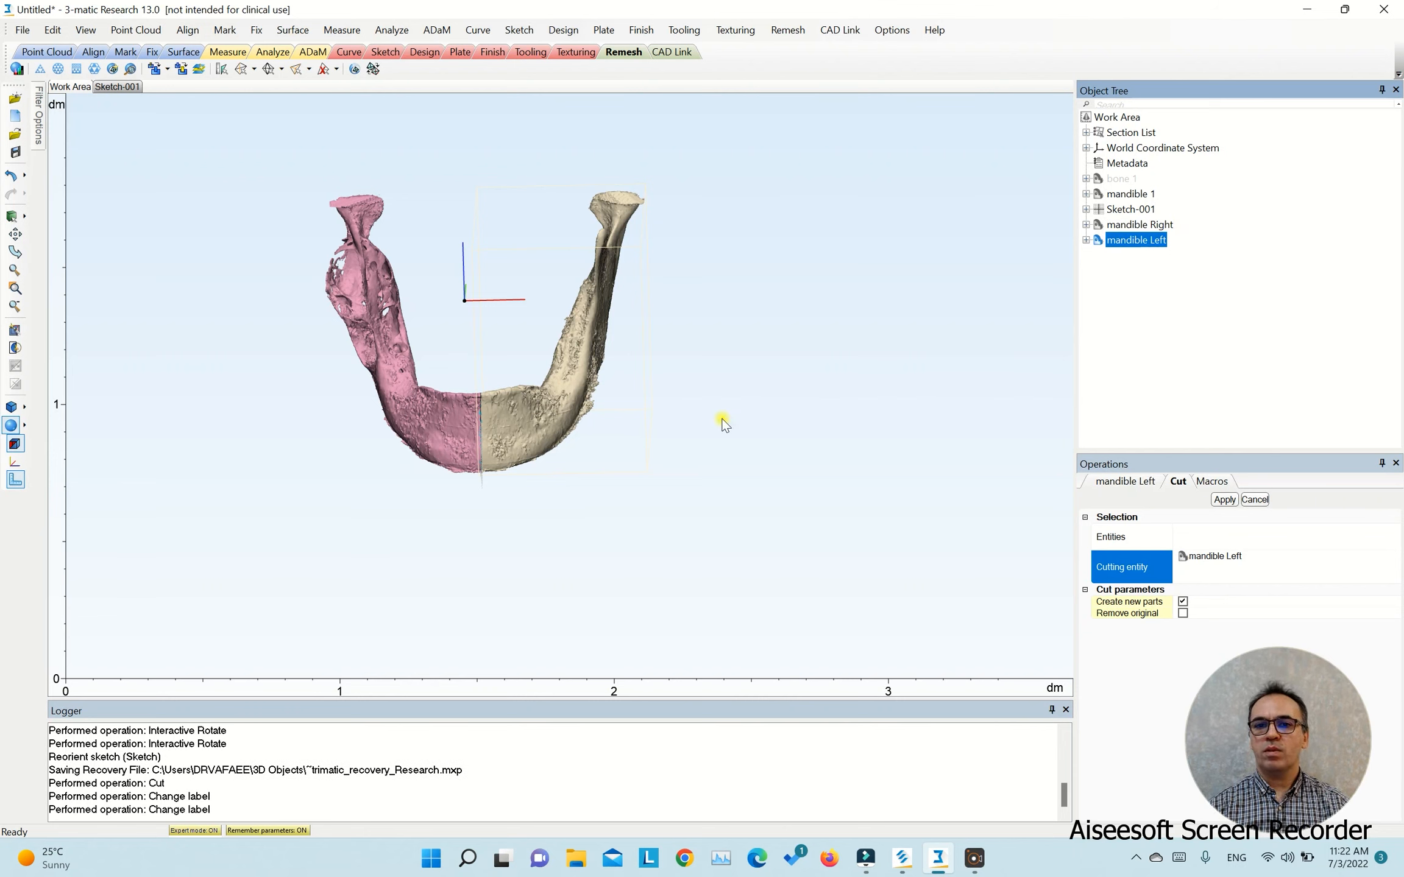
# Step: Mirror mandible Left across Sketch-001 as a copy and inspect how it overlaps the damaged right ramus
pyautogui.scroll(3, 497, 422)
pyautogui.scroll(-4, 499, 421)
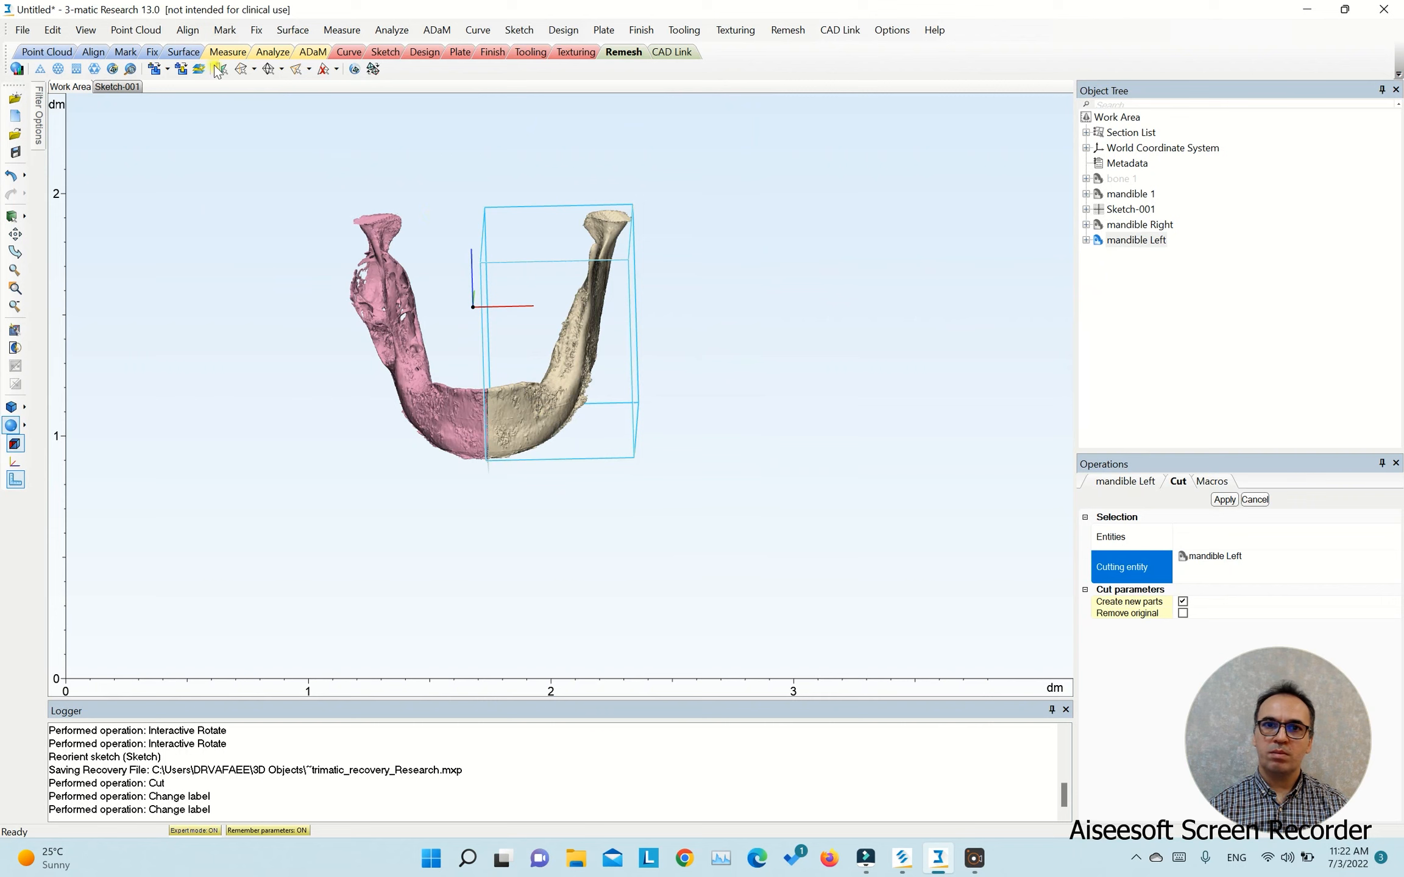
pyautogui.click(188, 31)
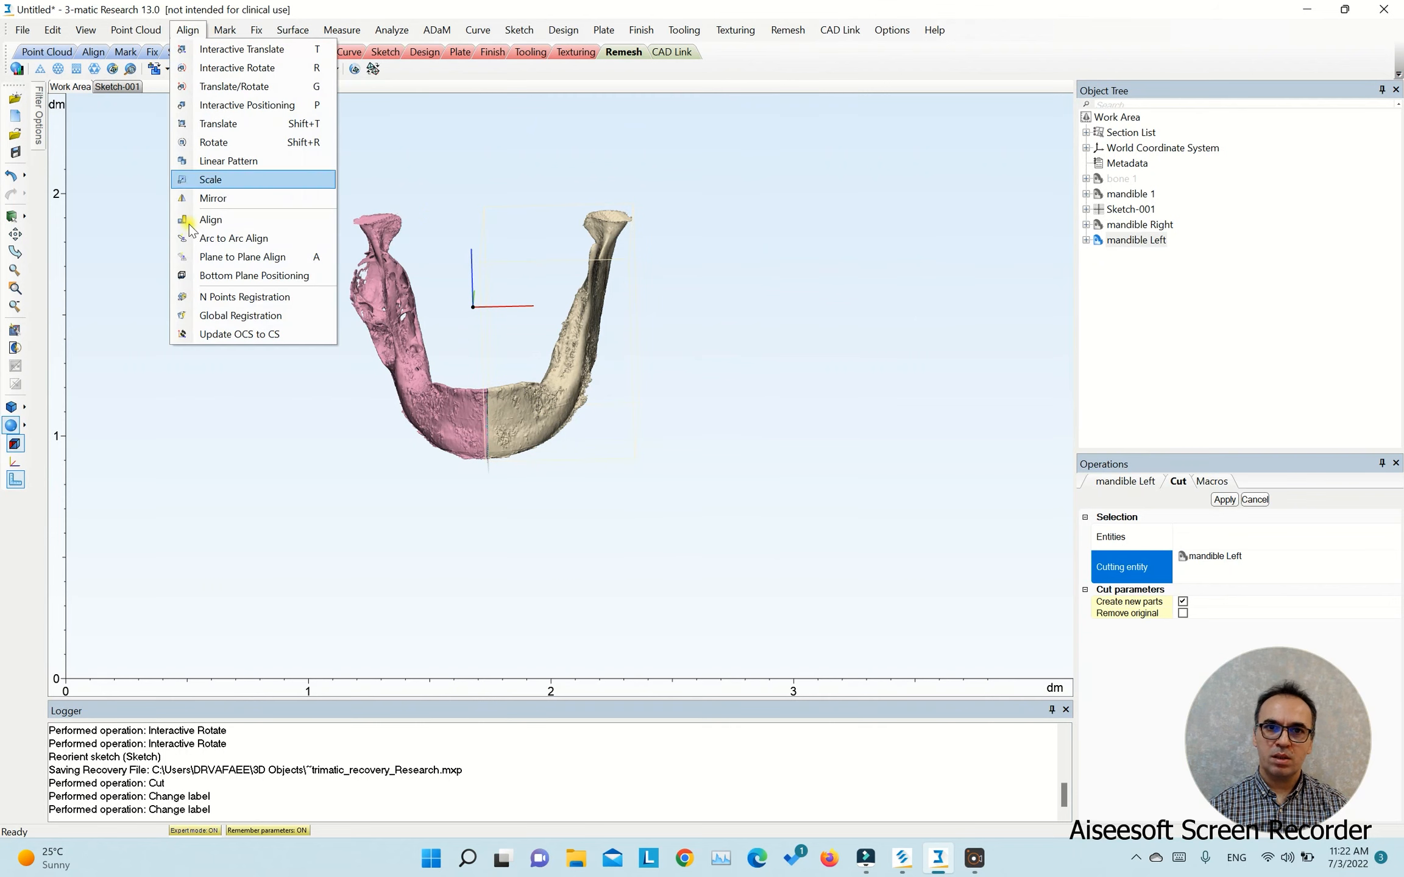
pyautogui.click(213, 198)
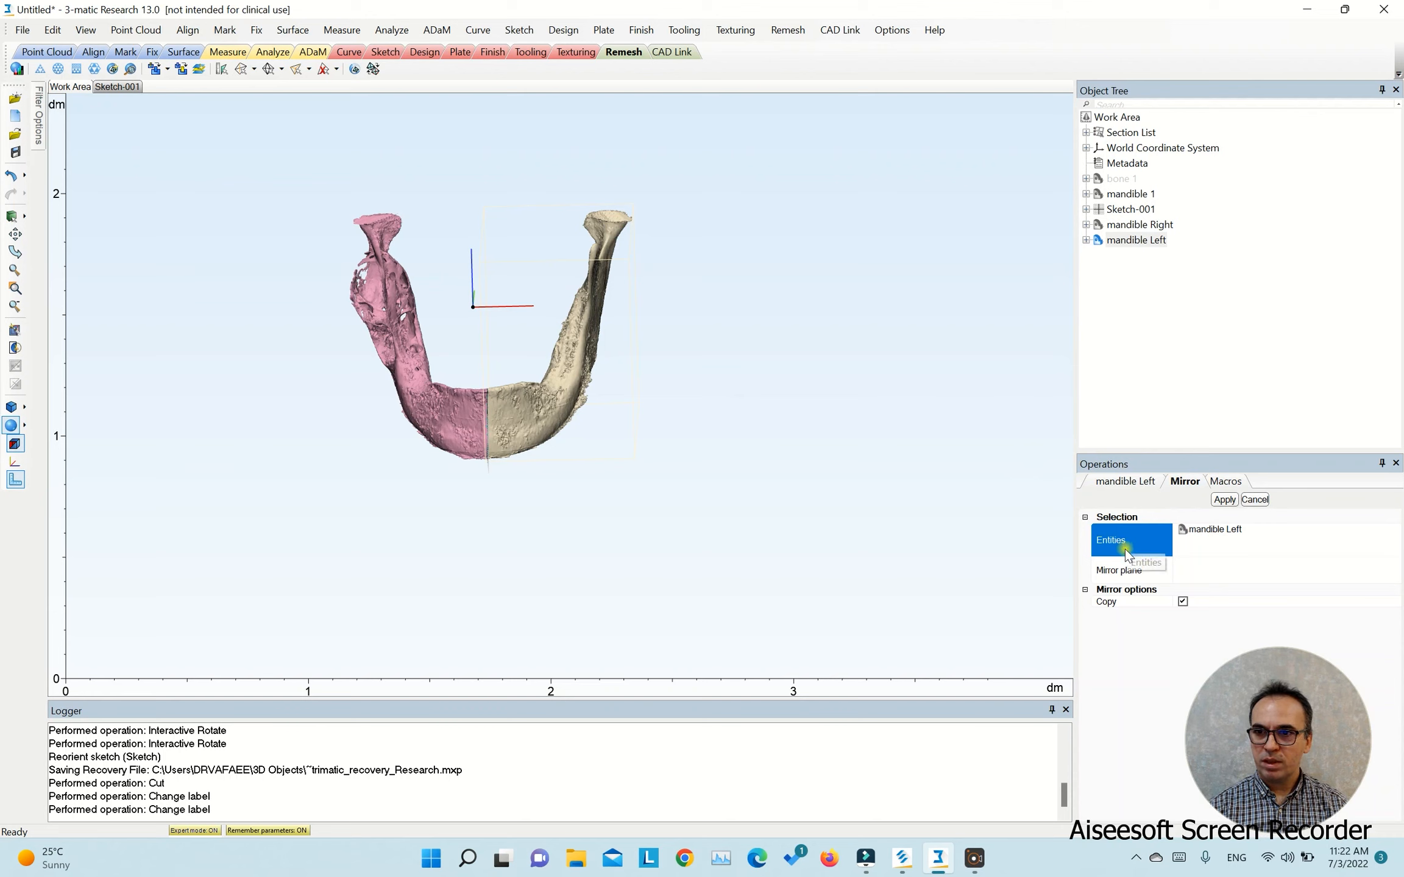
pyautogui.click(1125, 571)
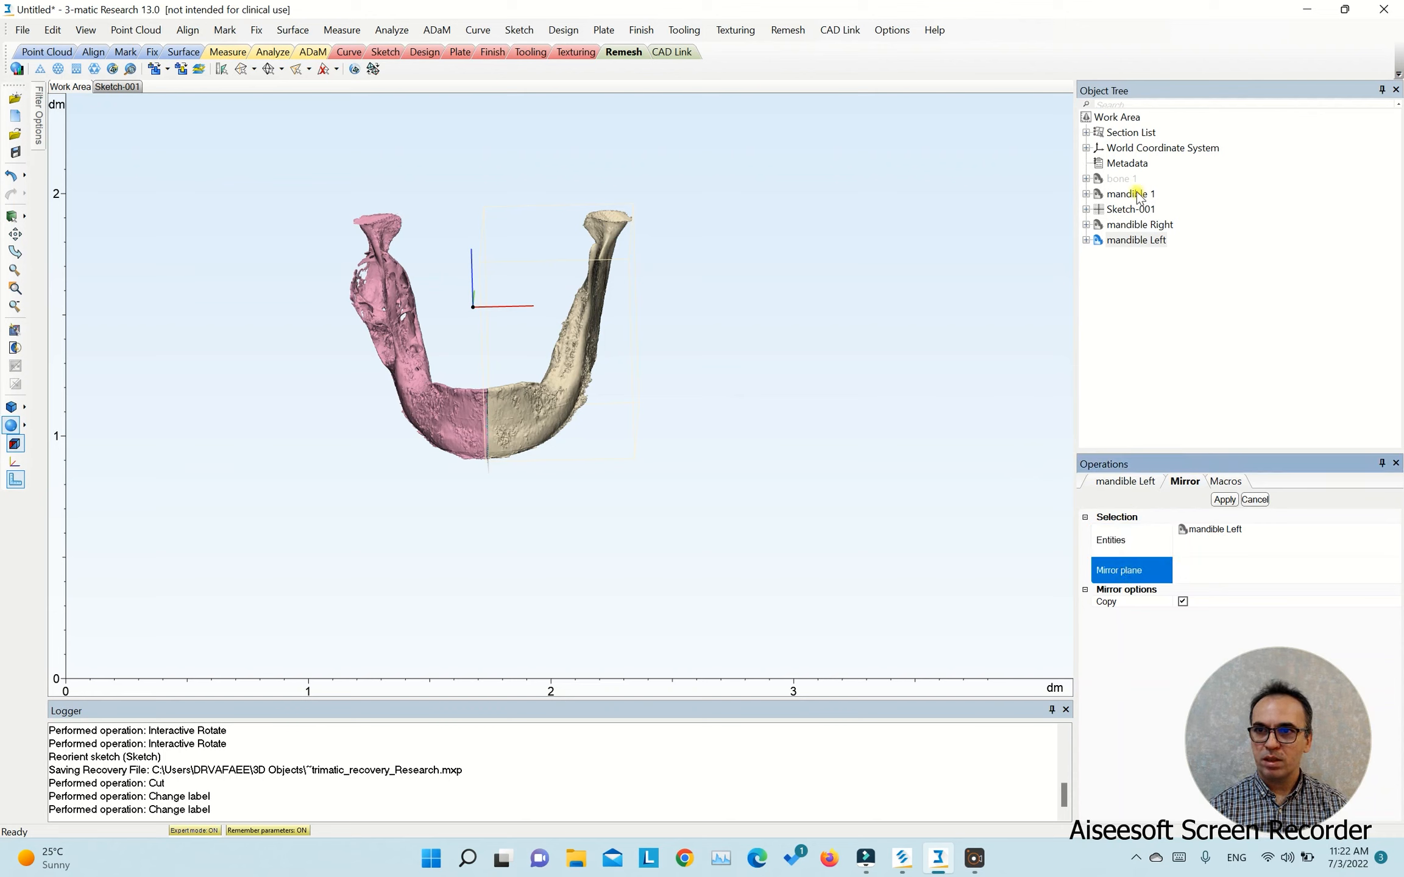
pyautogui.click(1128, 210)
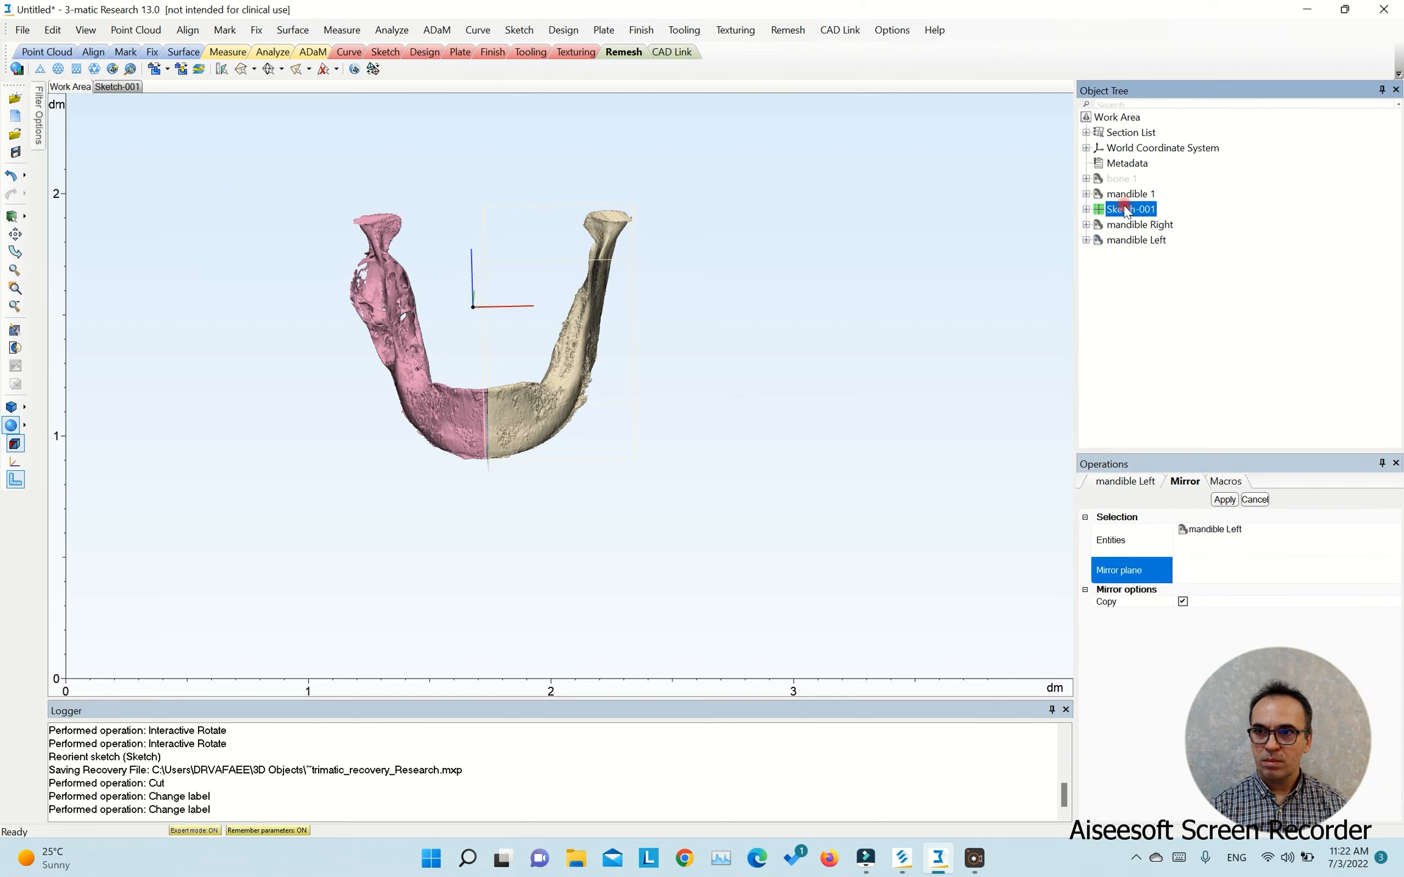
pyautogui.click(1225, 499)
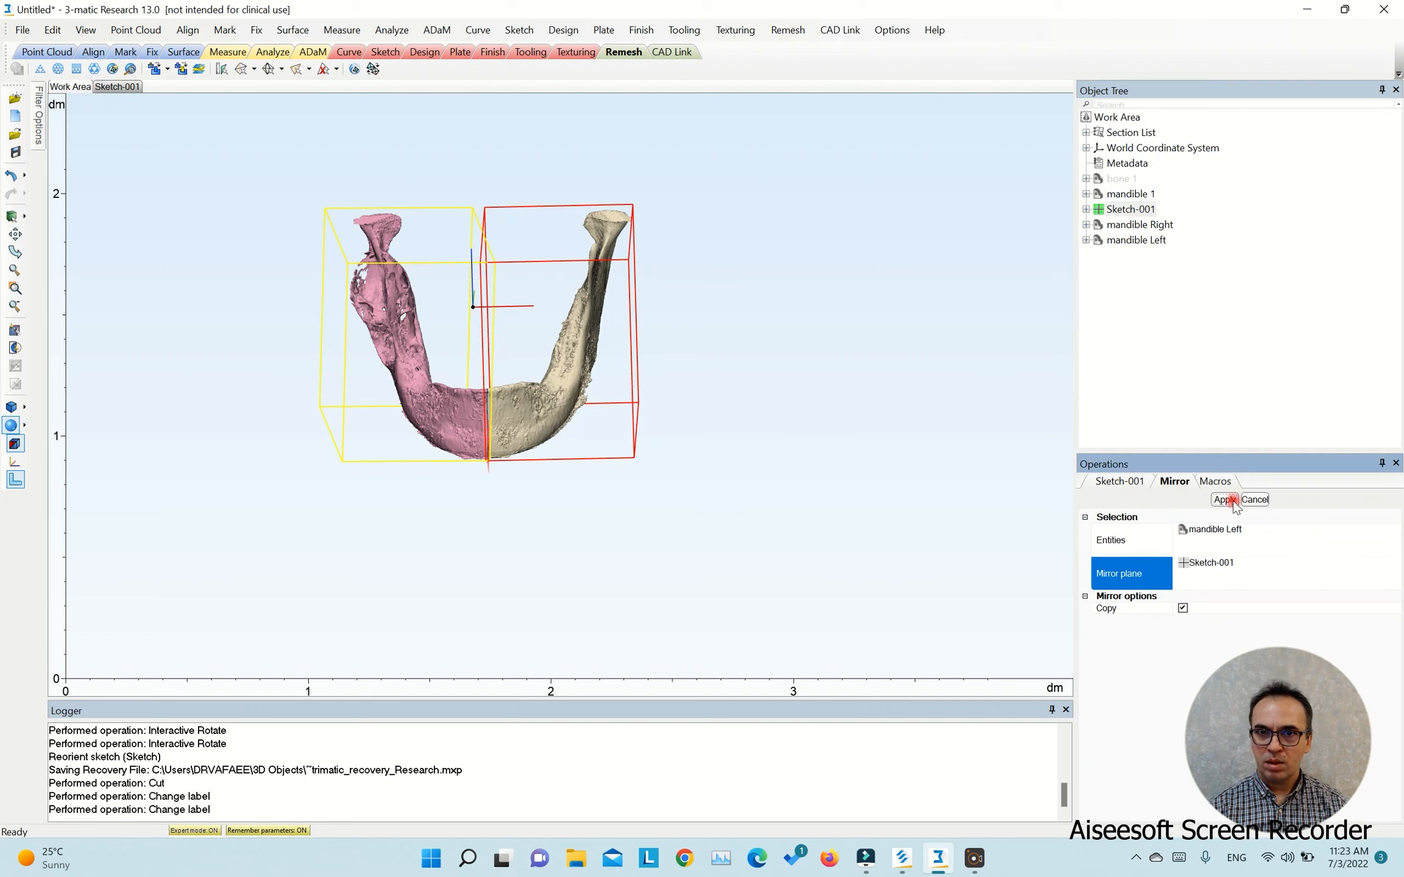
pyautogui.scroll(3, 477, 299)
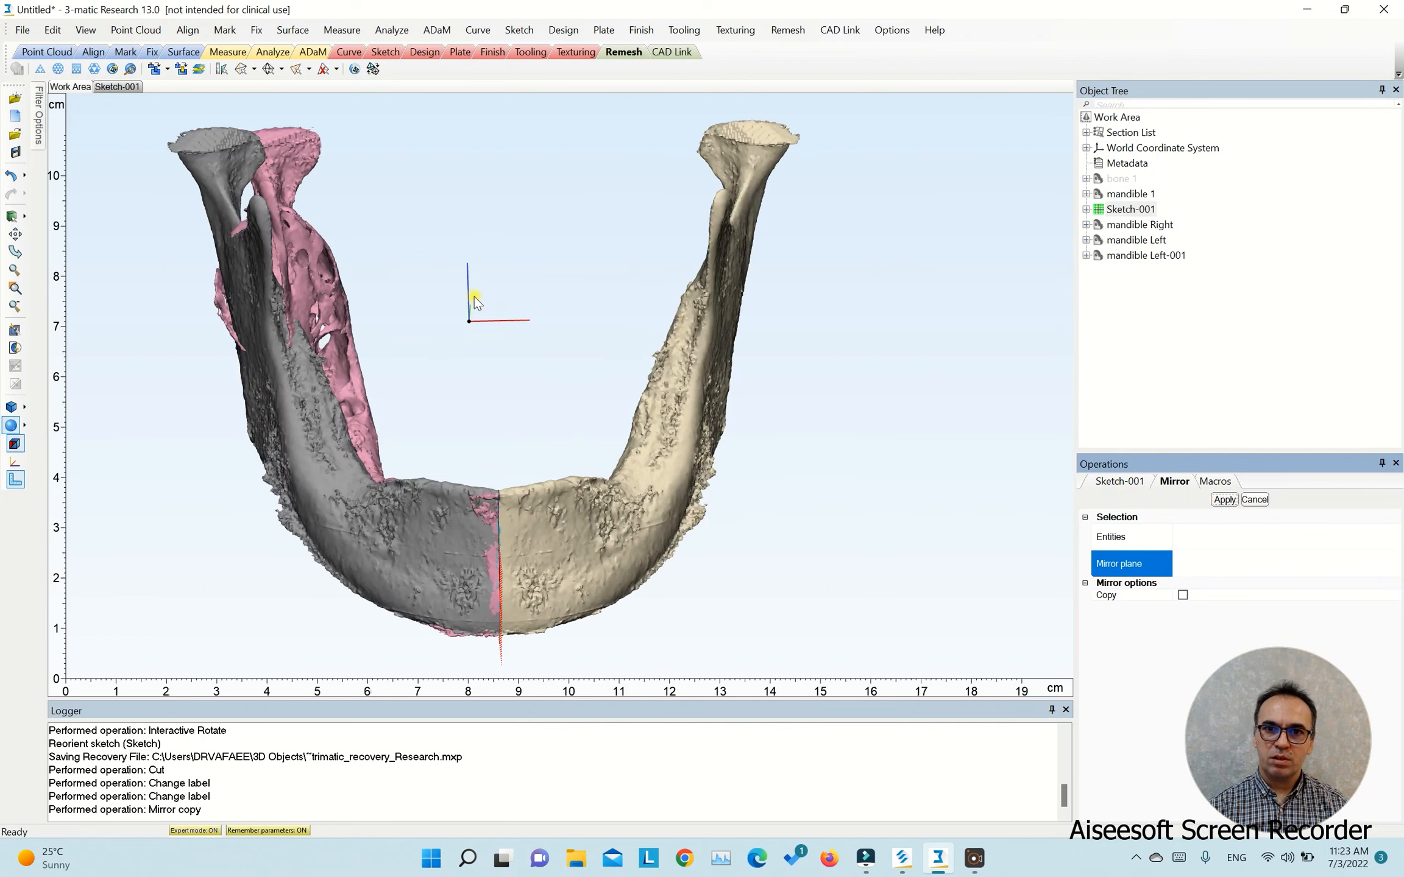
pyautogui.scroll(-2, 470, 304)
pyautogui.moveTo(501, 323)
pyautogui.mouseDown(button='right')
pyautogui.moveTo(492, 270)
pyautogui.moveTo(483, 358)
pyautogui.moveTo(493, 344)
pyautogui.mouseUp(button='right')
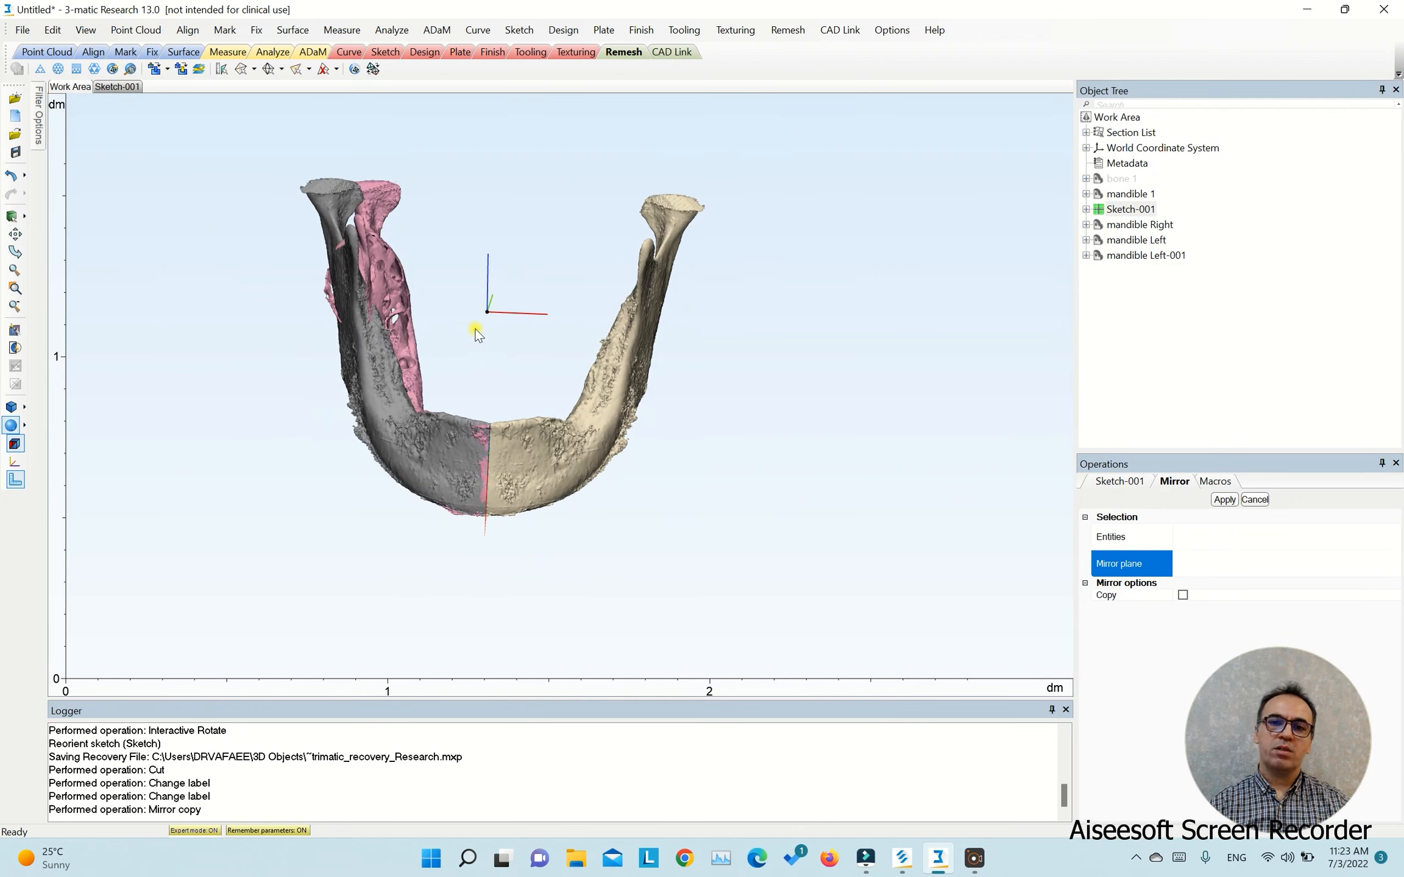
pyautogui.scroll(5, 388, 262)
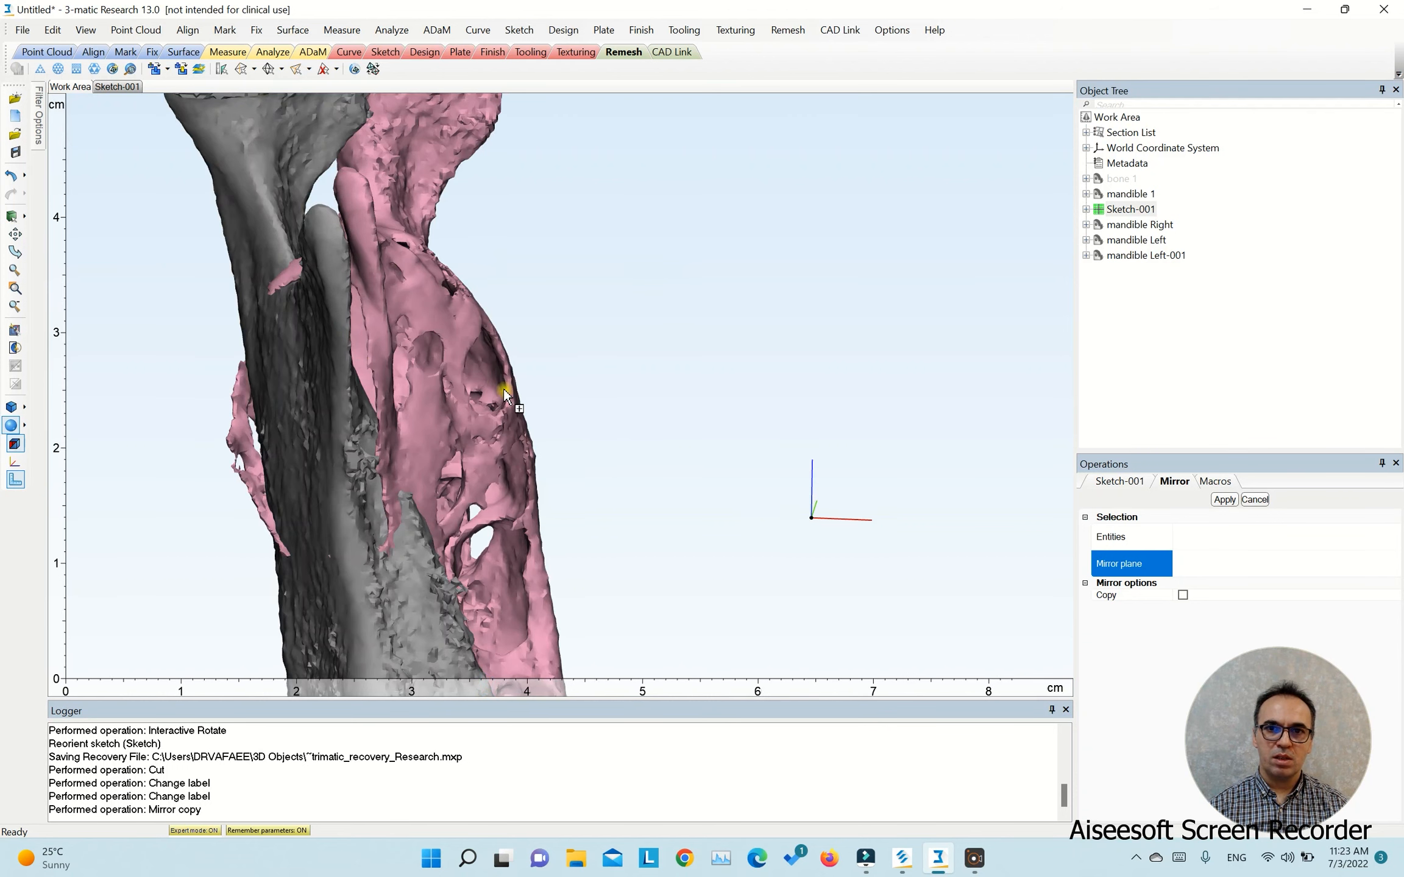
# Step: Rename the mirrored copy, mandible Left-001, as "mandible Left-mirrord"
pyautogui.click(1154, 259)
pyautogui.click(1193, 260)
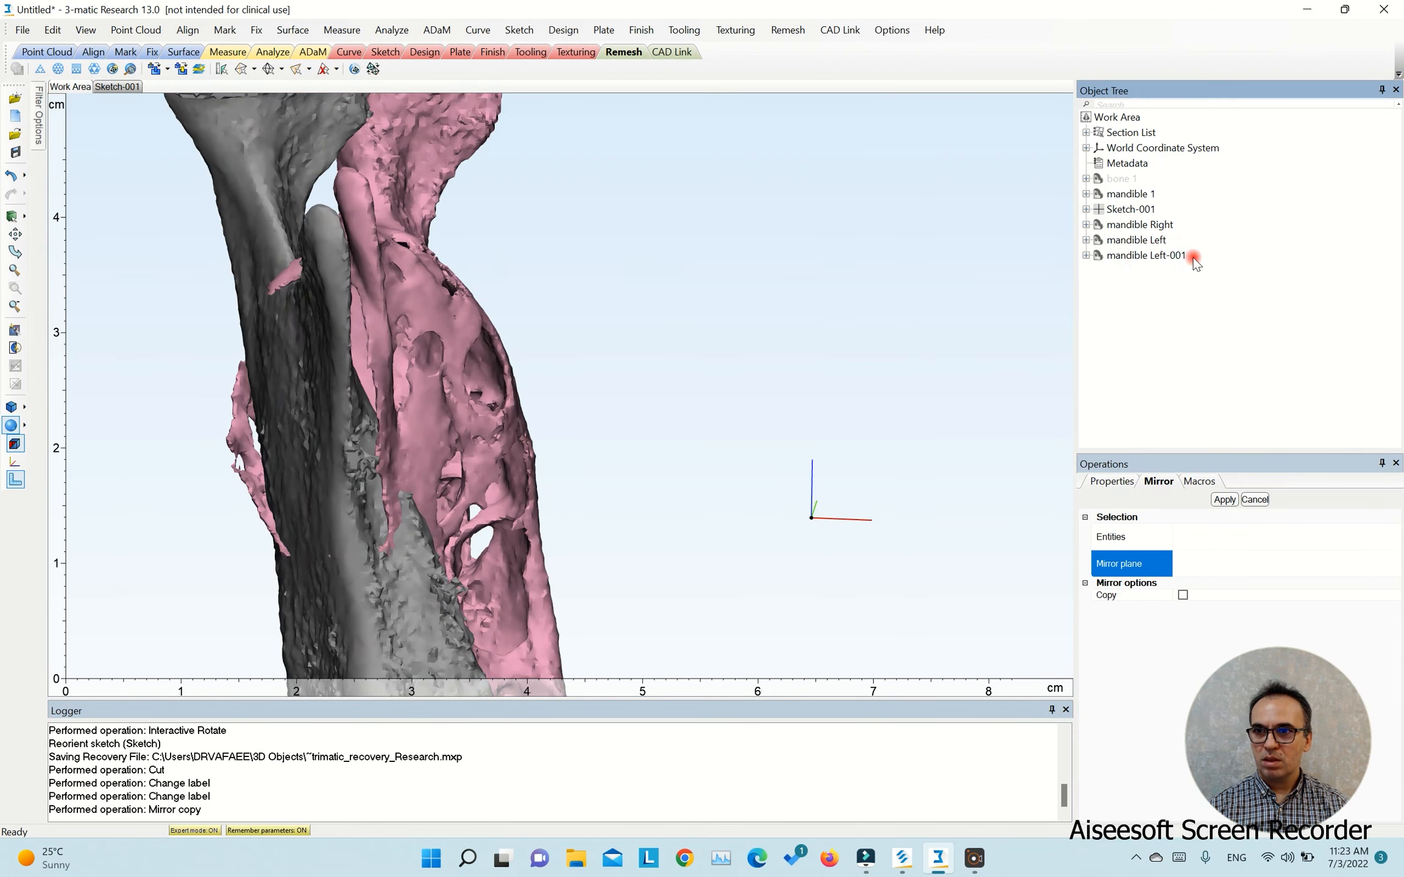
pyautogui.click(1157, 257)
pyautogui.click(1159, 258)
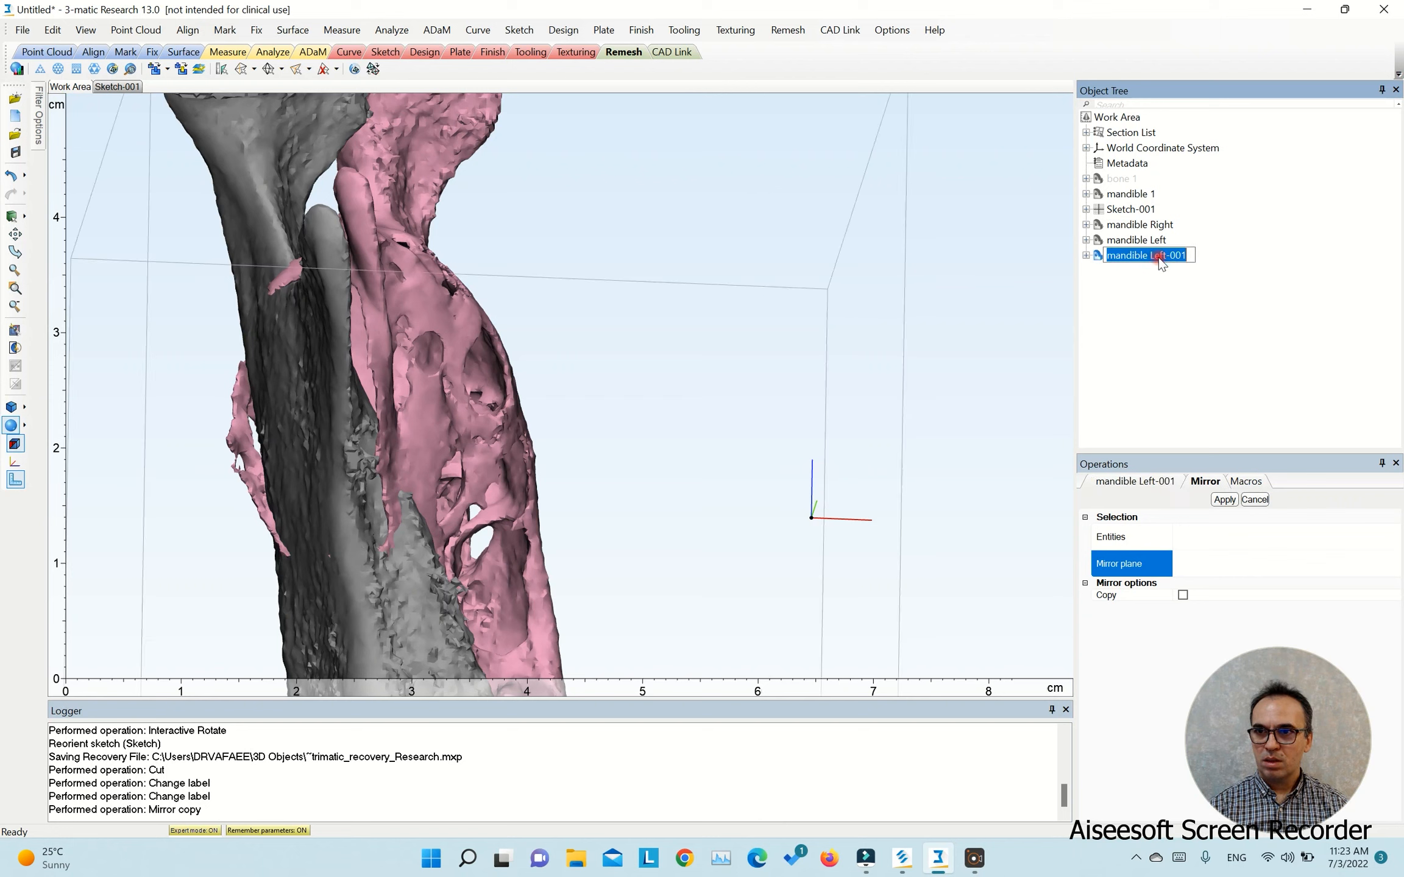
pyautogui.click(1188, 258)
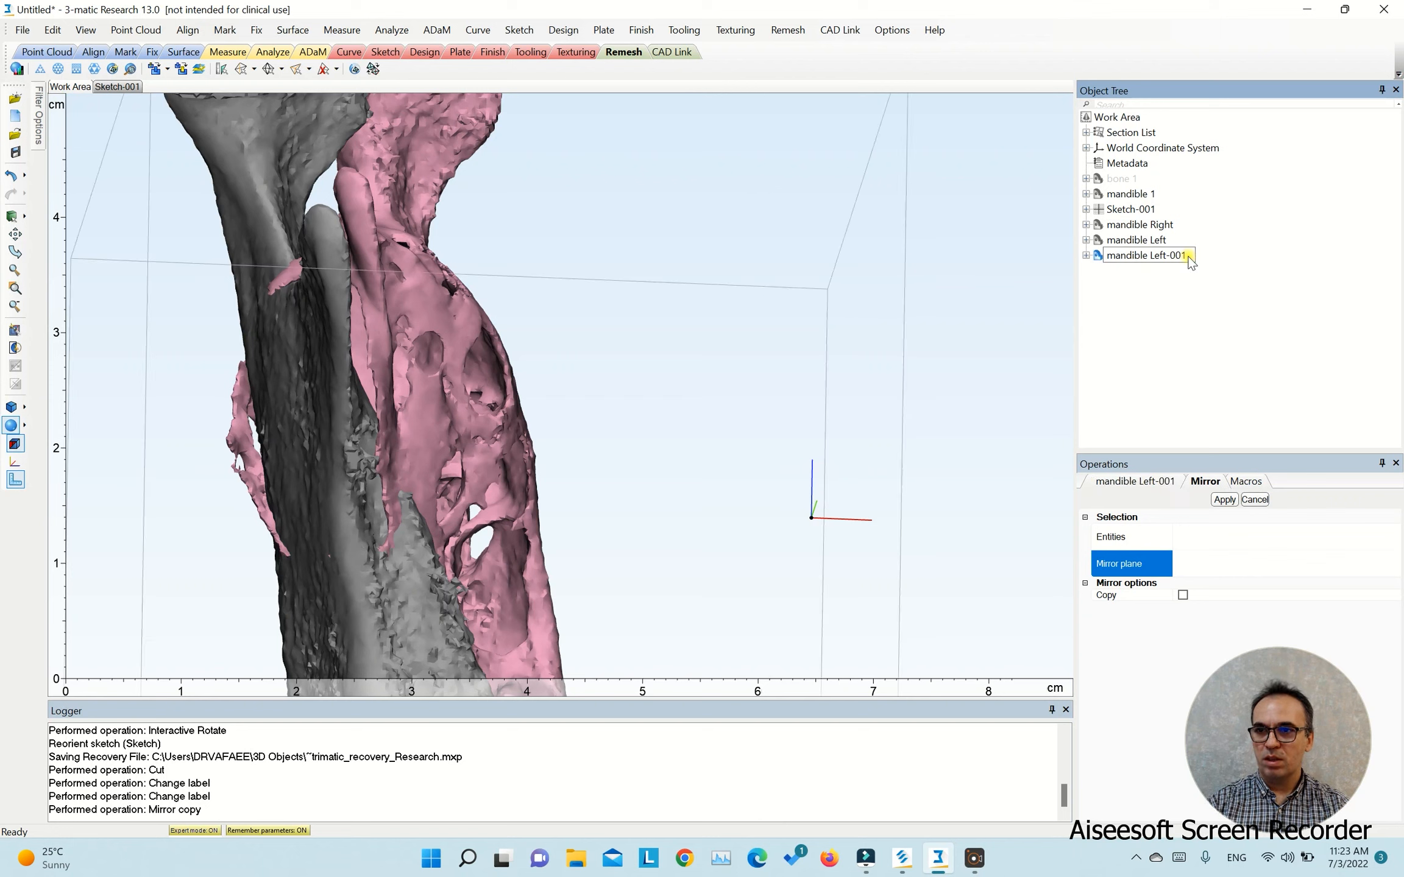
pyautogui.write('mirrord')
pyautogui.press('Return')
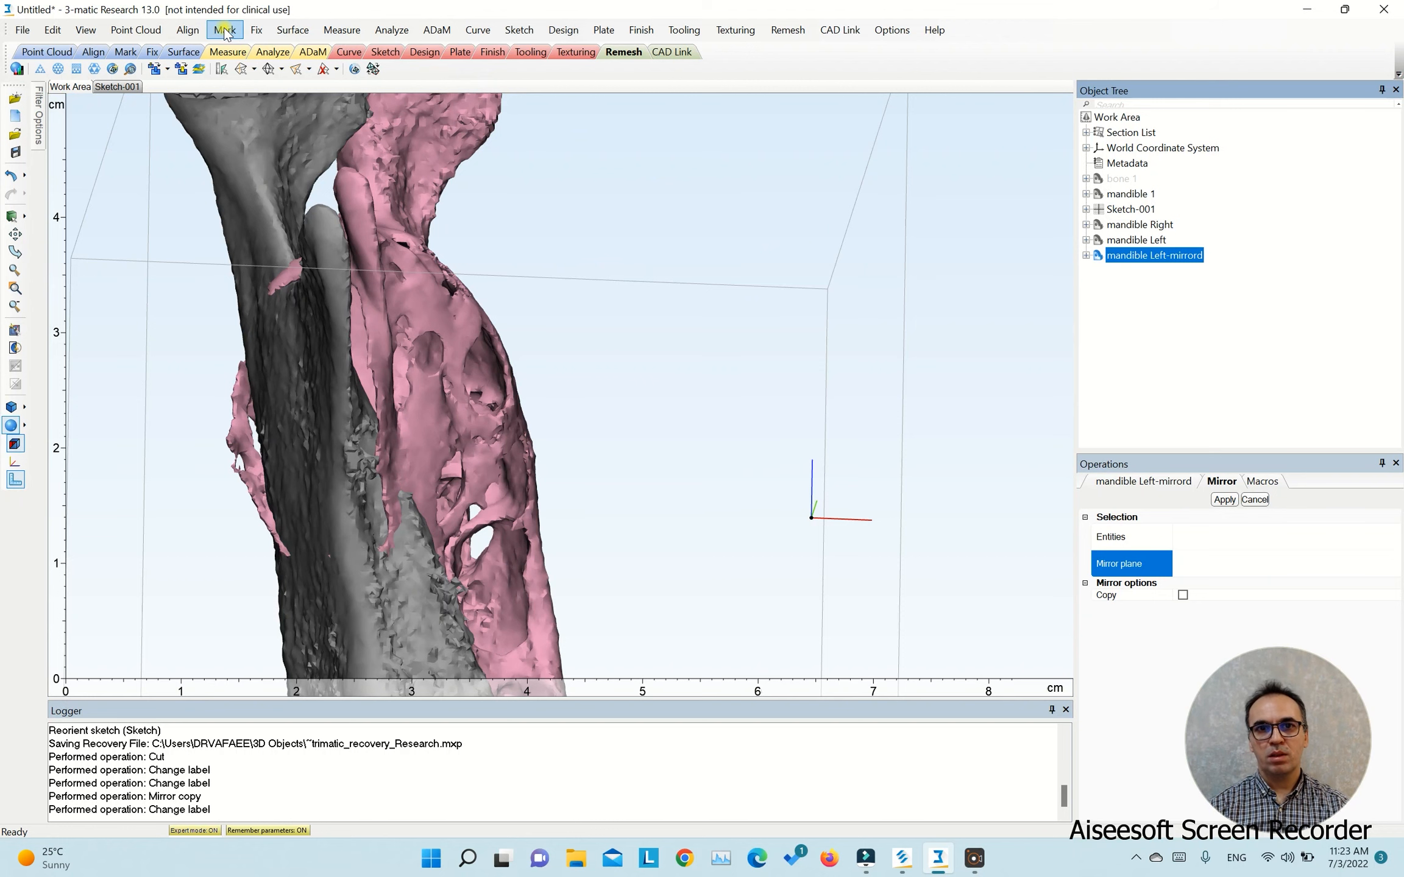
# Step: Interactively translate mandible Left-mirrord along the world X axis toward the beige left half to align it with the damaged right half
pyautogui.click(186, 31)
pyautogui.click(242, 50)
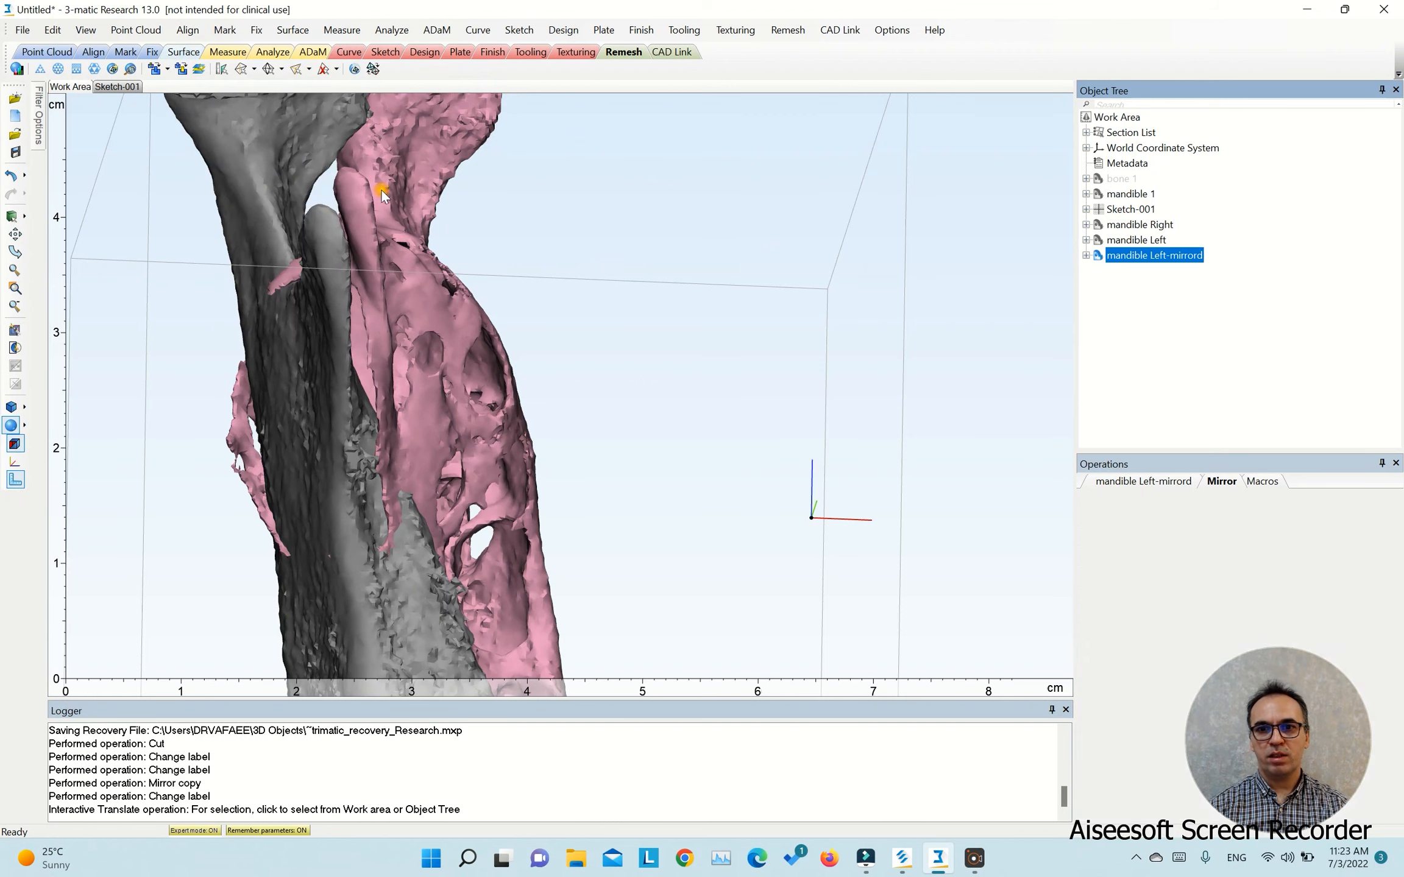
pyautogui.scroll(-5, 781, 485)
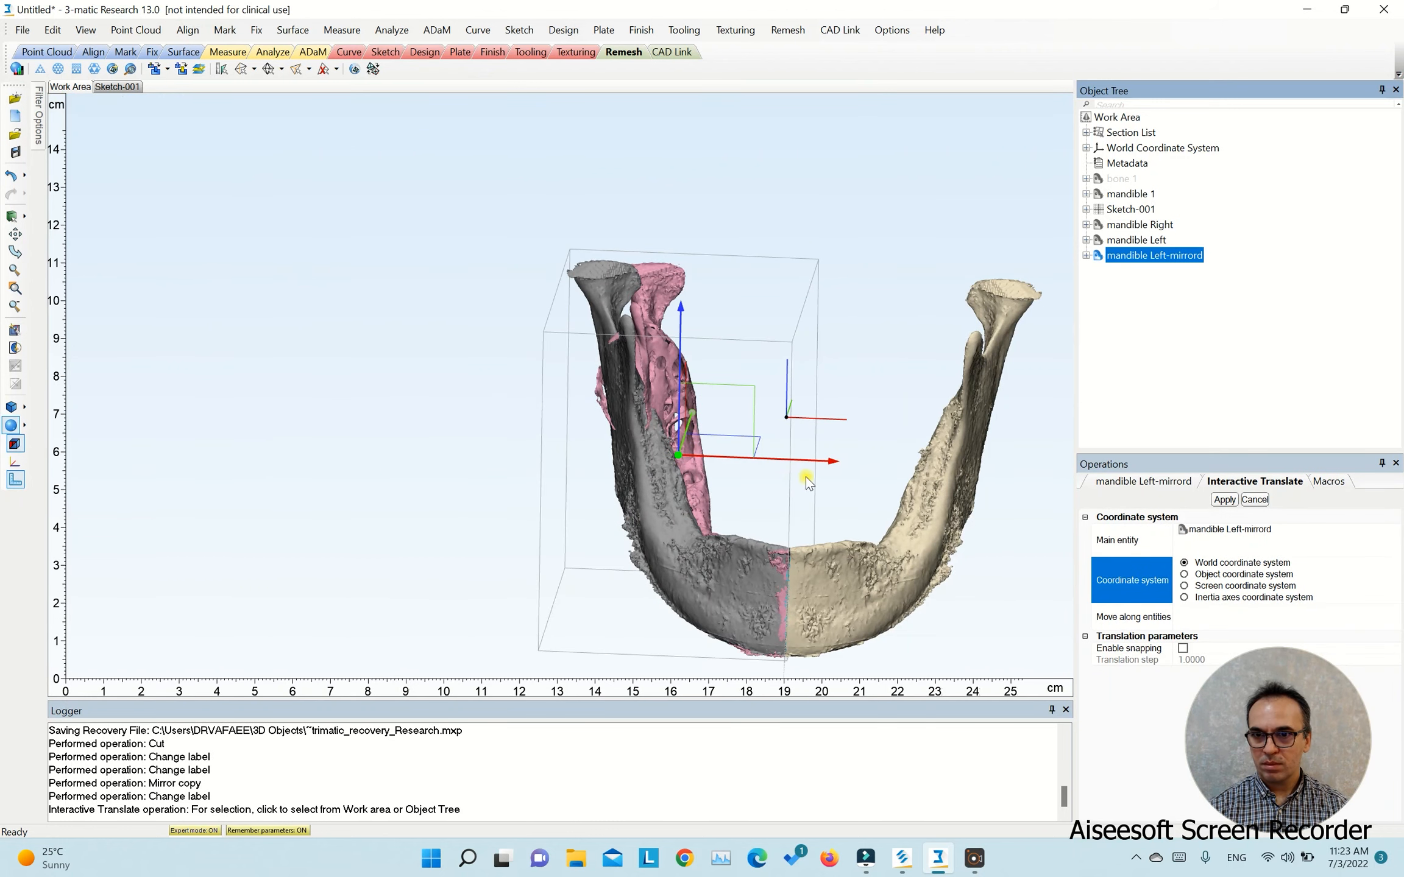
pyautogui.scroll(4, 806, 479)
pyautogui.moveTo(736, 445); pyautogui.dragTo(769, 446)
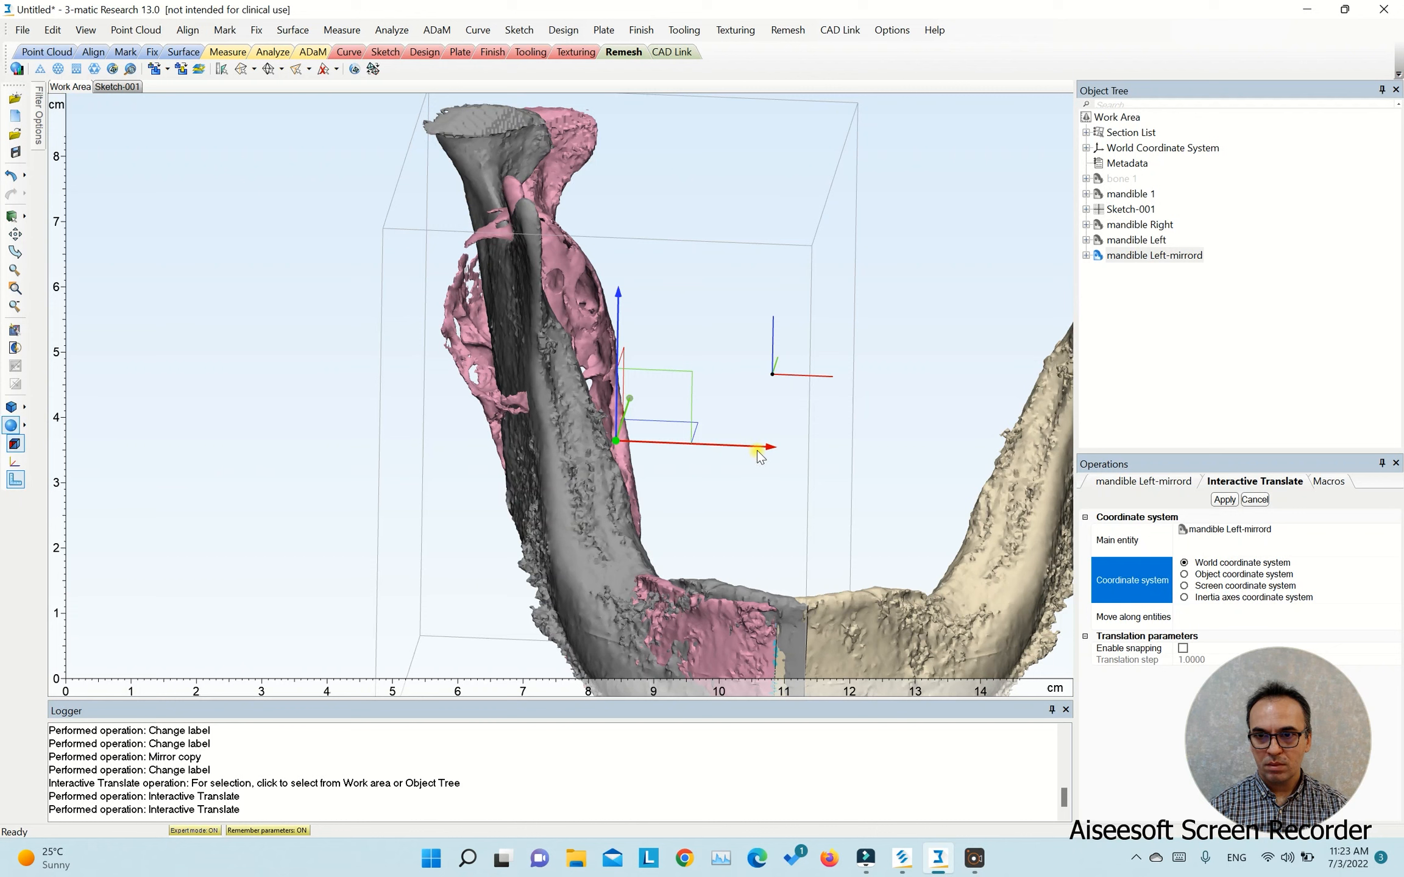
pyautogui.moveTo(758, 447); pyautogui.dragTo(761, 451)
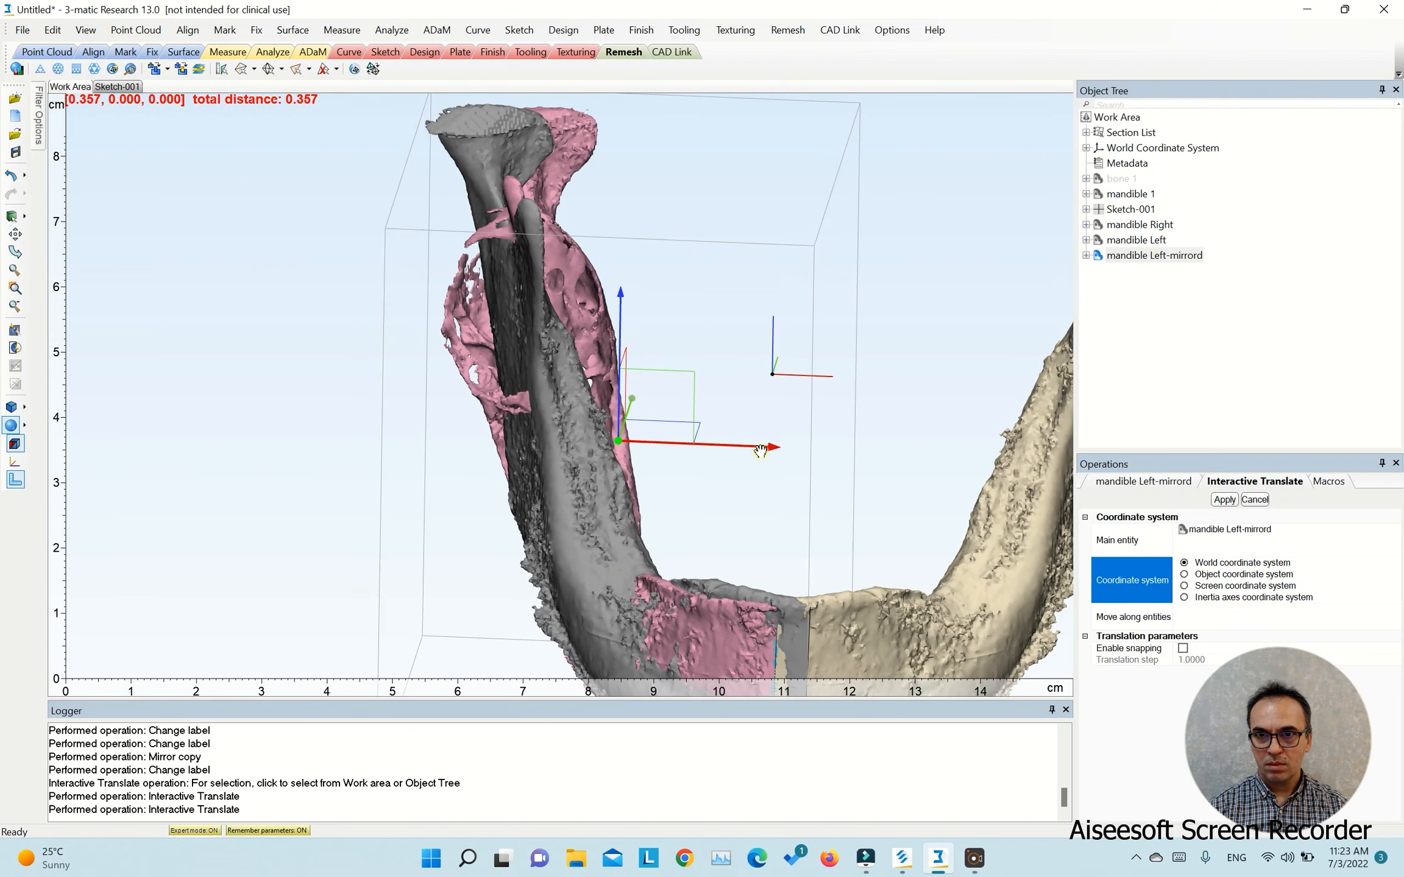
pyautogui.scroll(-3, 761, 451)
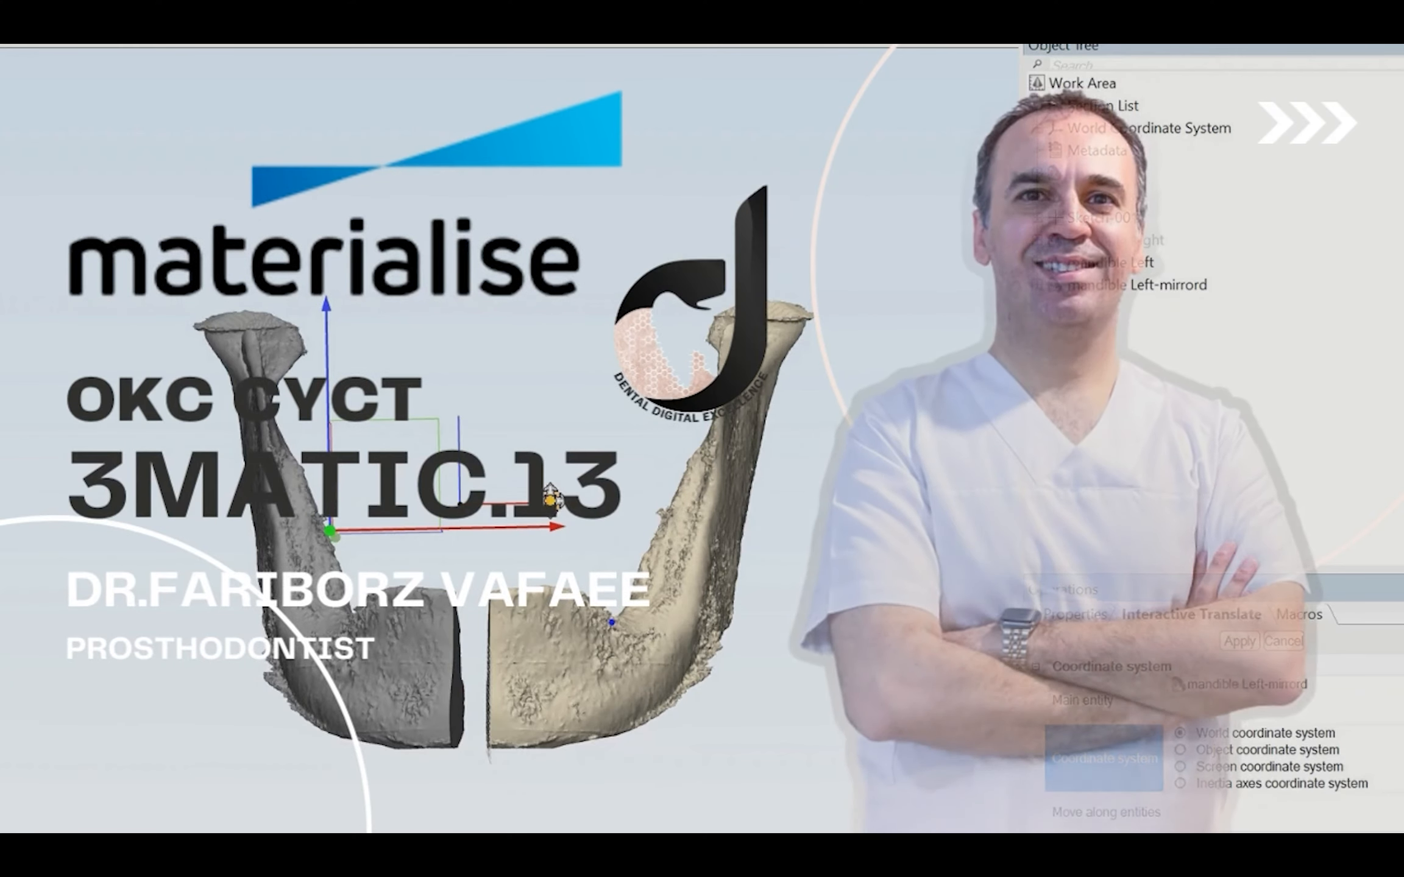